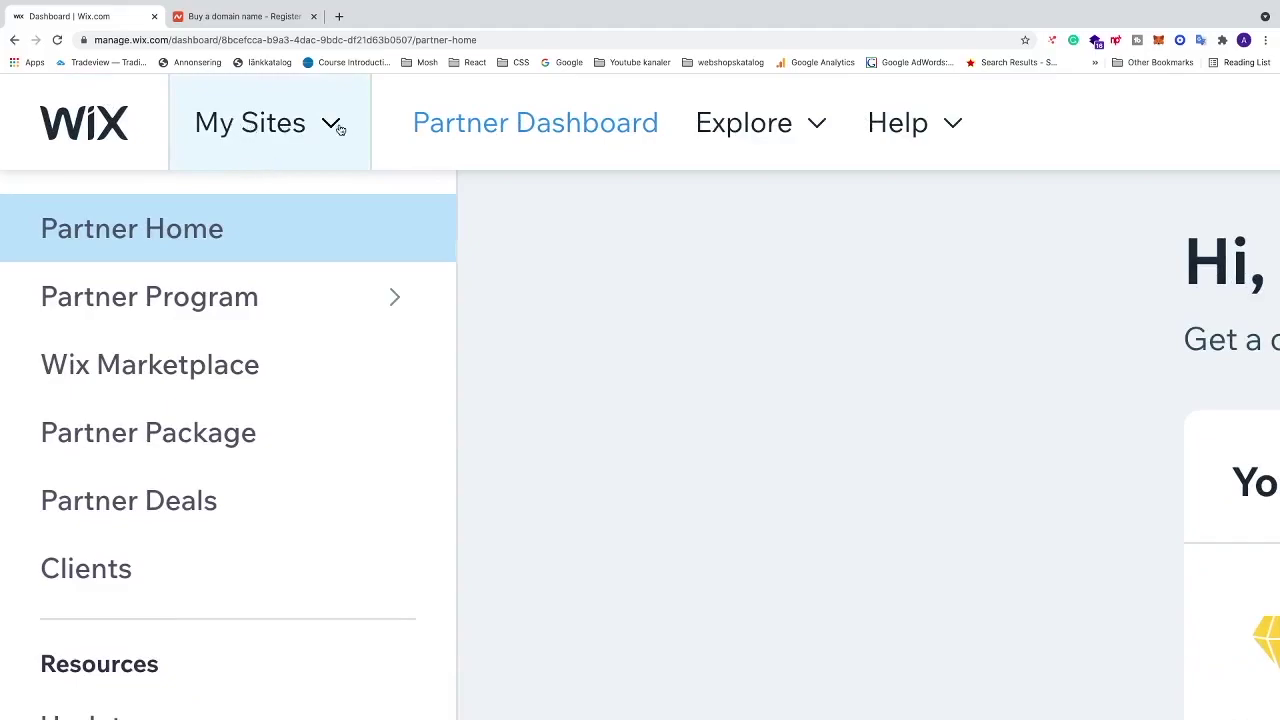
- Open the dashboard of the premium site My Site from the recently opened sites
left_click(112, 91)
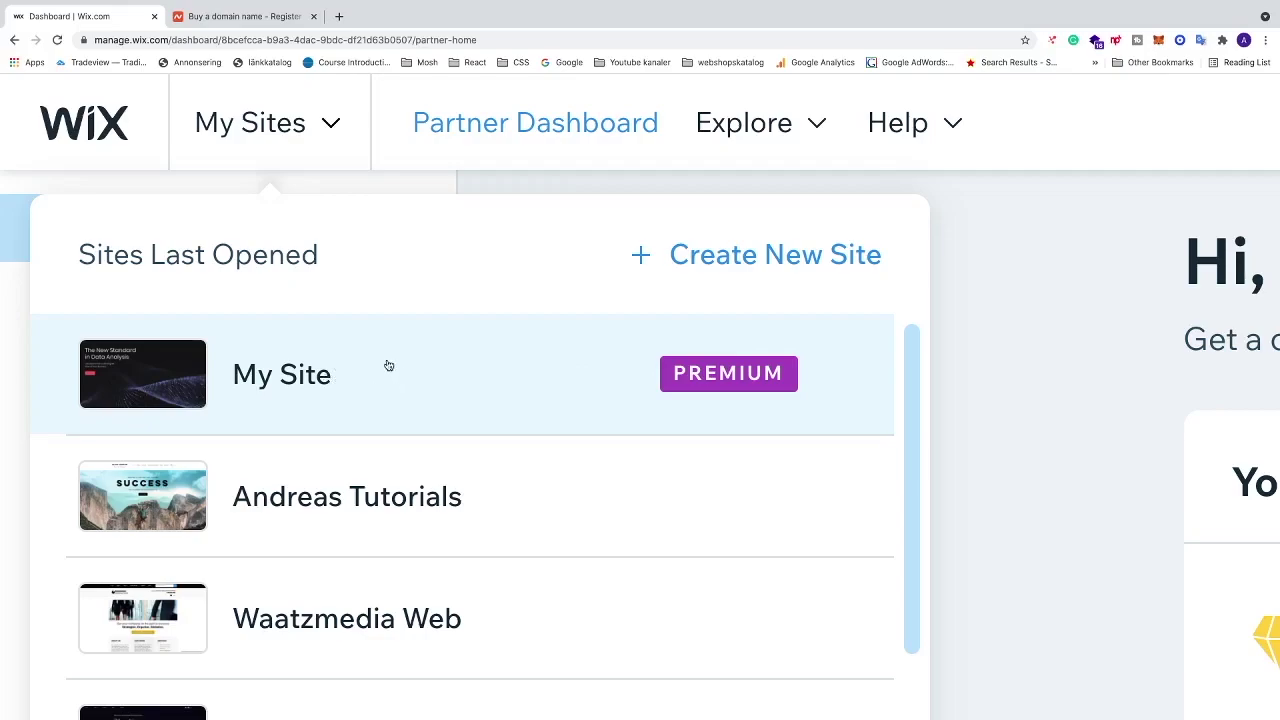
left_click(292, 380)
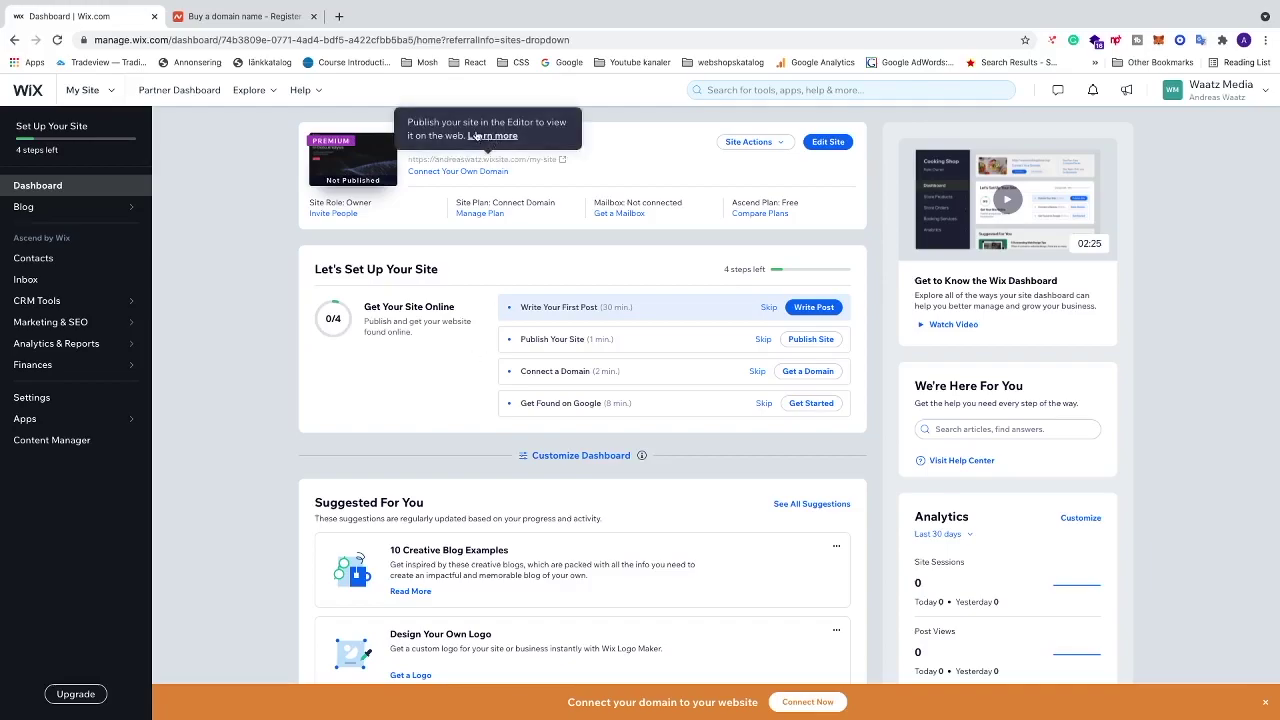
scroll(465, 182, "up", 5)
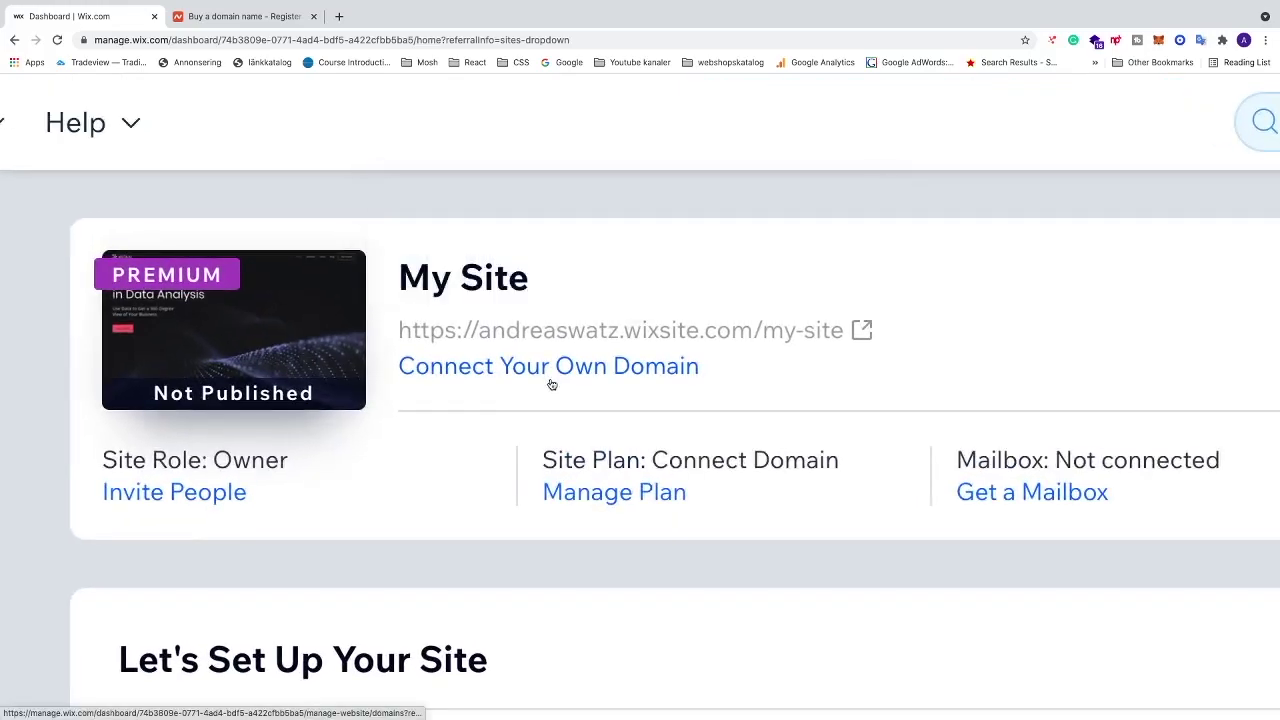
- Go to the site's settings and choose to connect a domain that is already owned
scroll(551, 384, "down", 5)
mouse_move(40, 372)
scroll(42, 379, "up", 5)
left_click(105, 508)
scroll(29, 503, "down", 5)
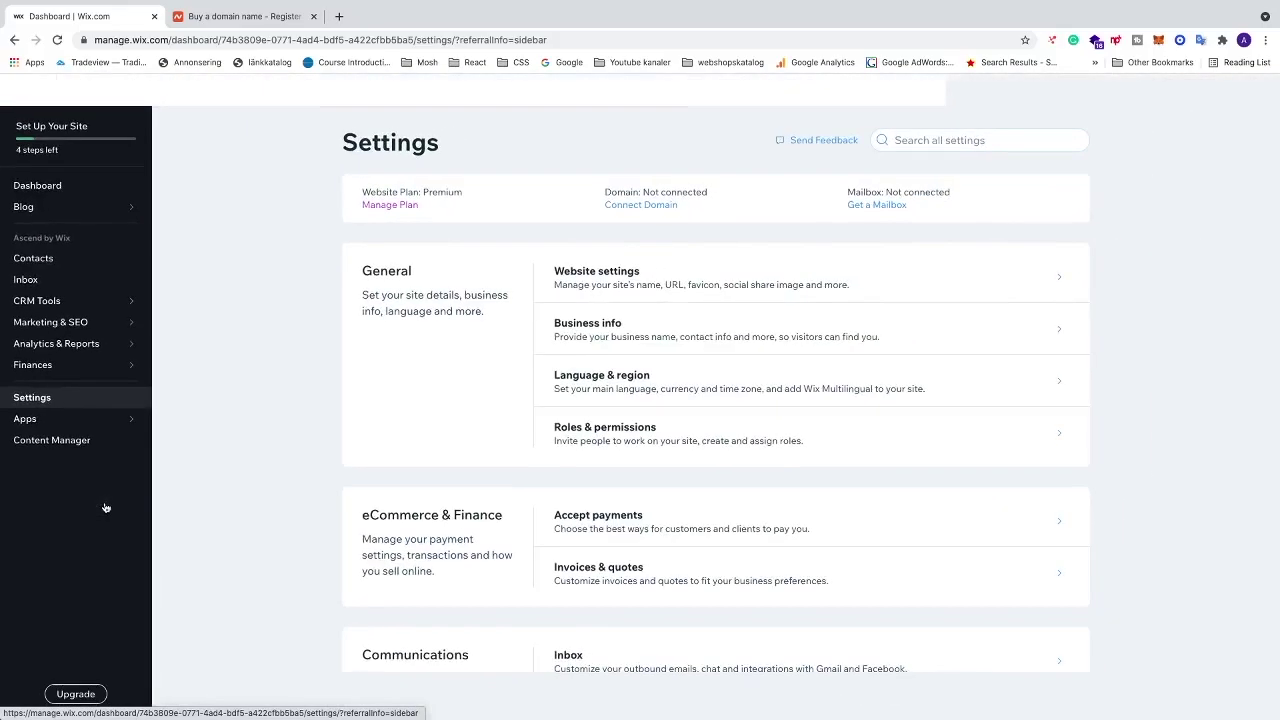
scroll(644, 205, "up", 5)
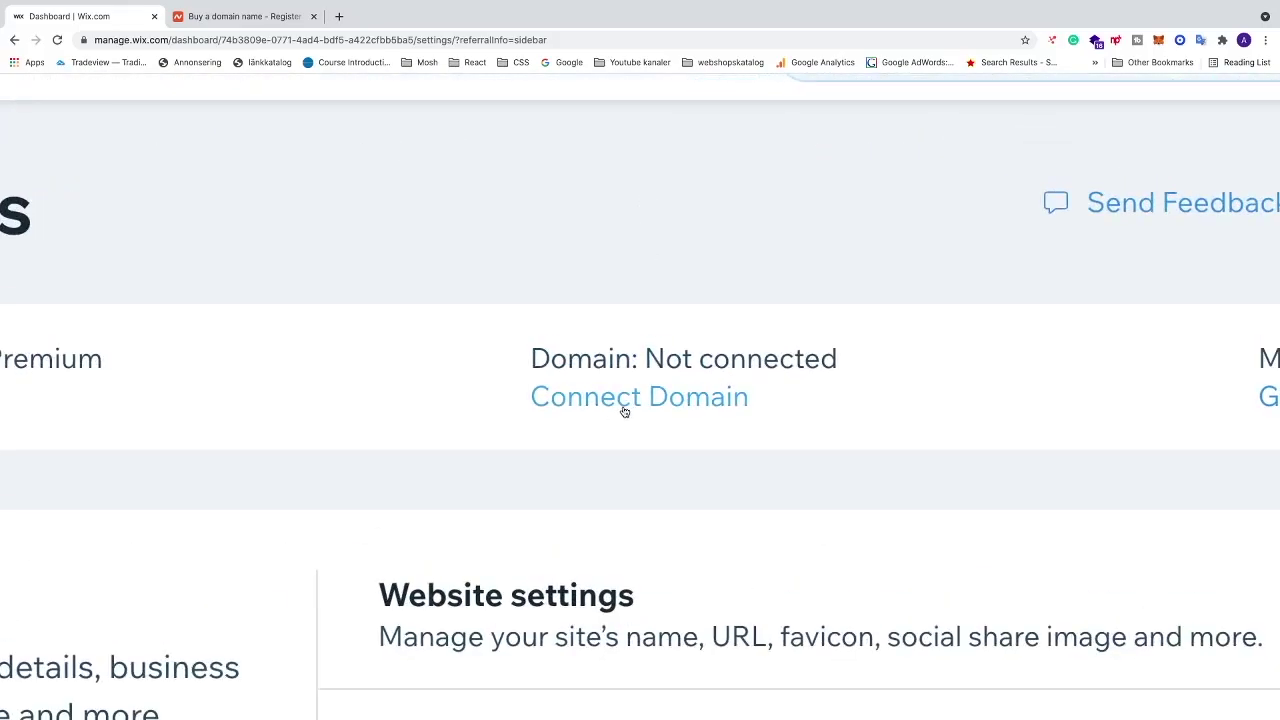
left_click(676, 407)
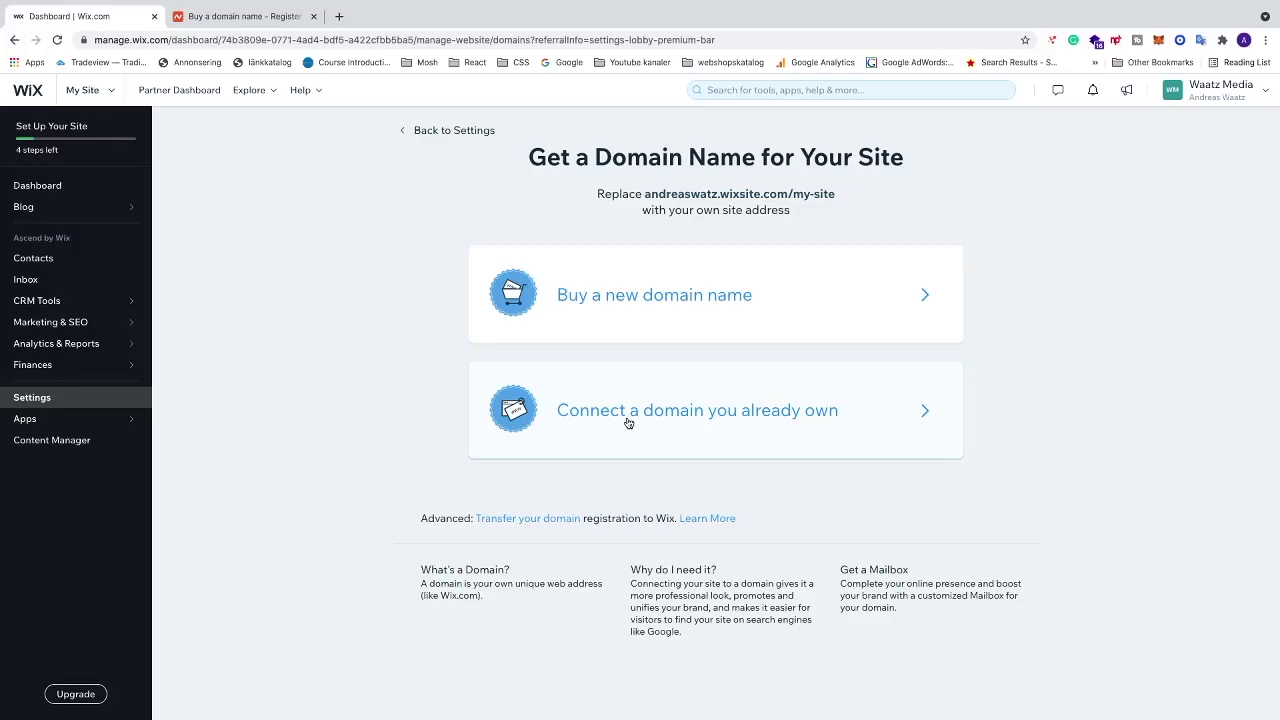
left_click(680, 422)
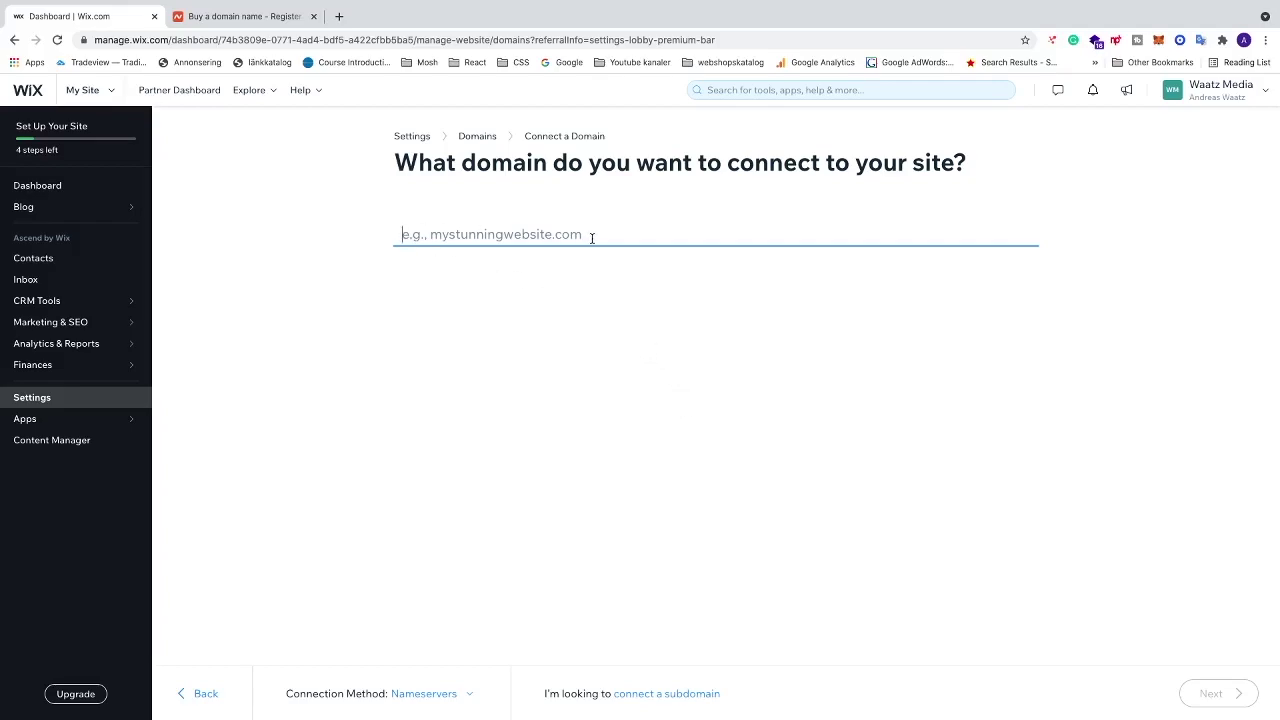
- Submit the owner's .com domain for connection, confirming Namecheap as its registrar and starting the guided setup
left_click(250, 17)
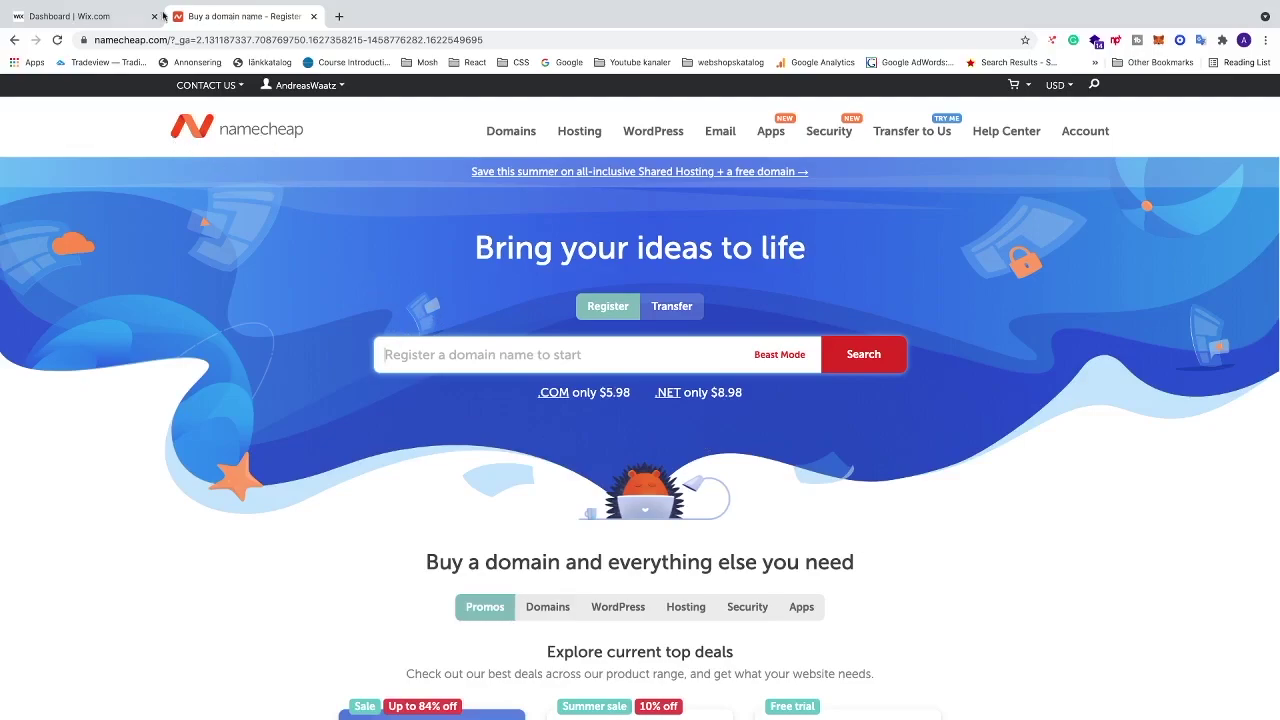
left_click(101, 18)
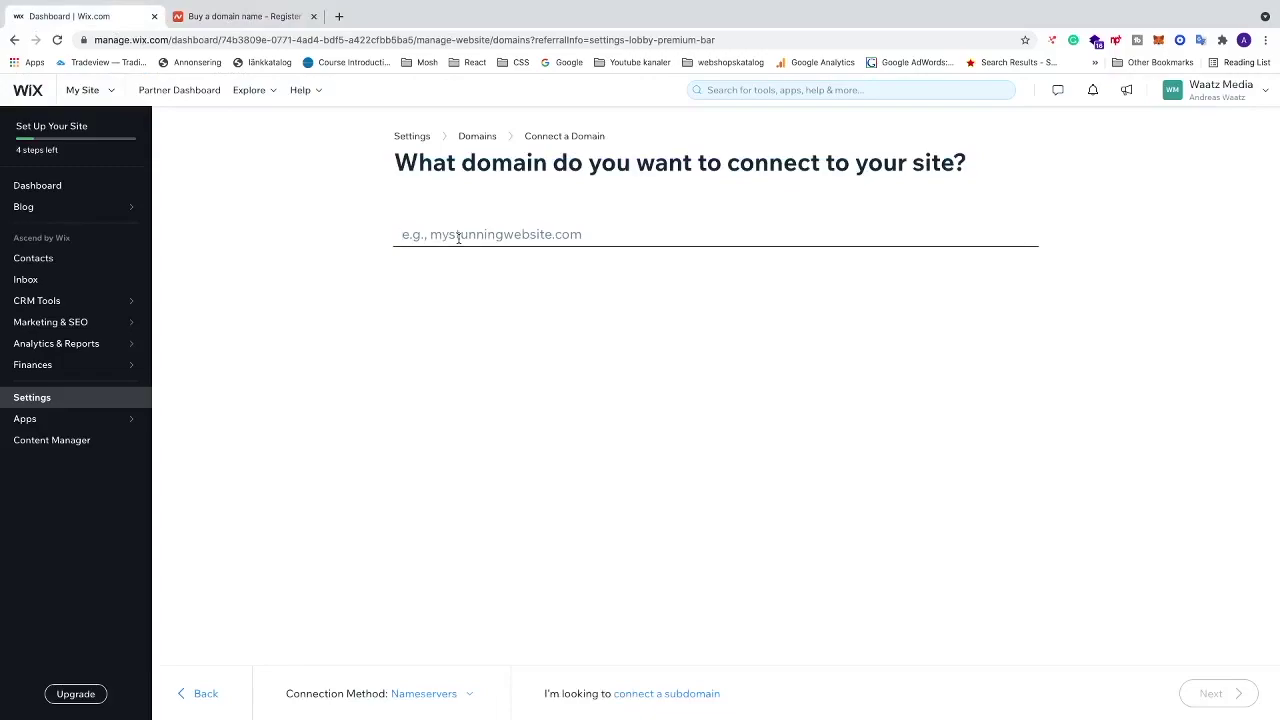
type("andreaswaatz.com")
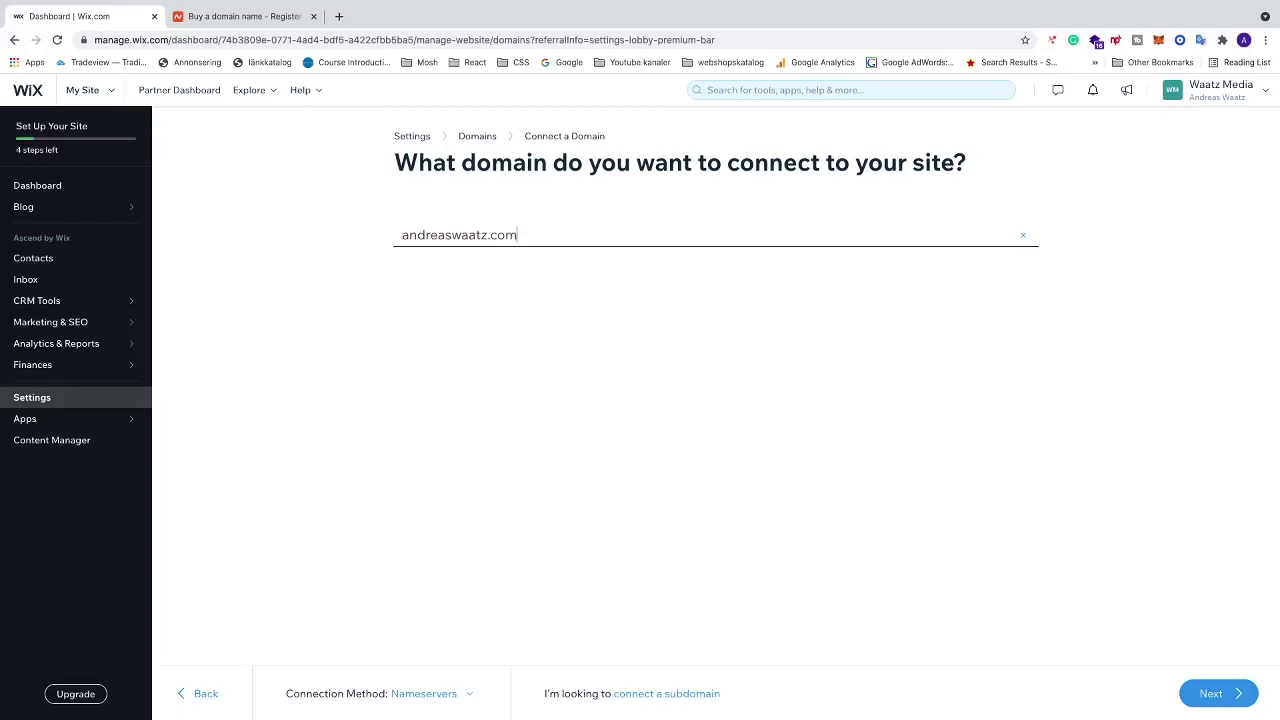
left_click(1222, 700)
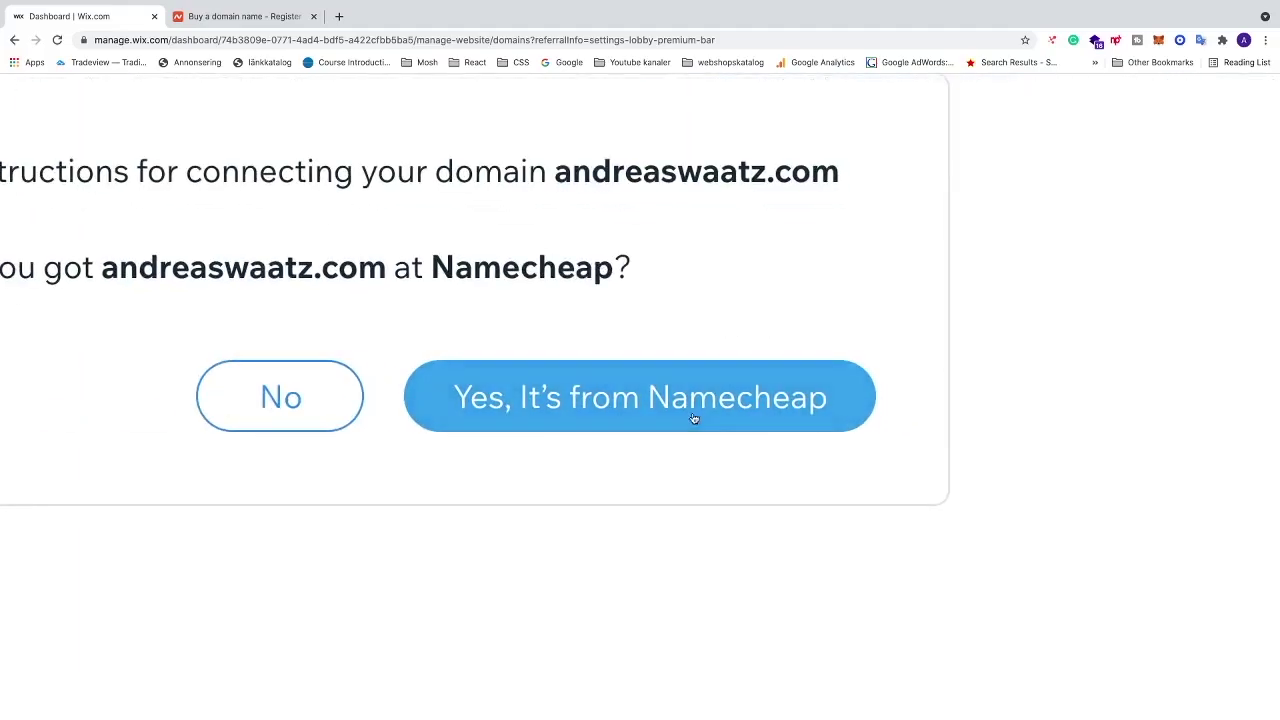
left_click(658, 405)
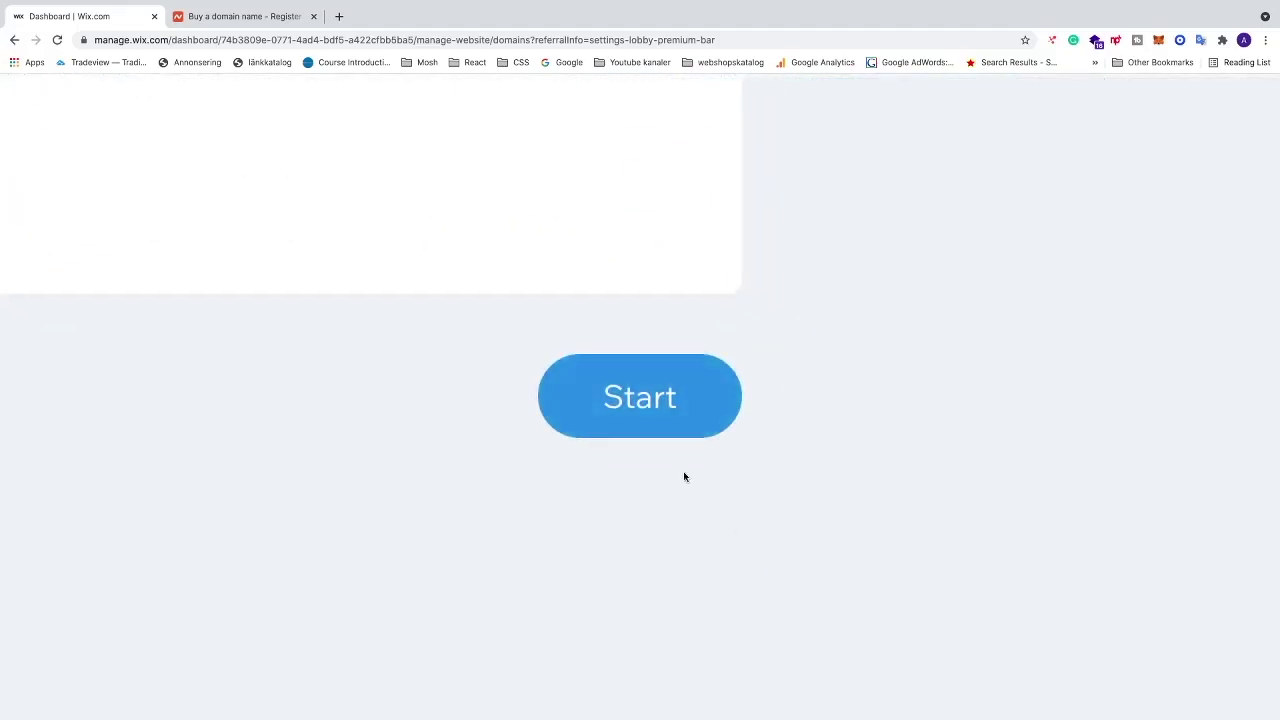
left_click(784, 552)
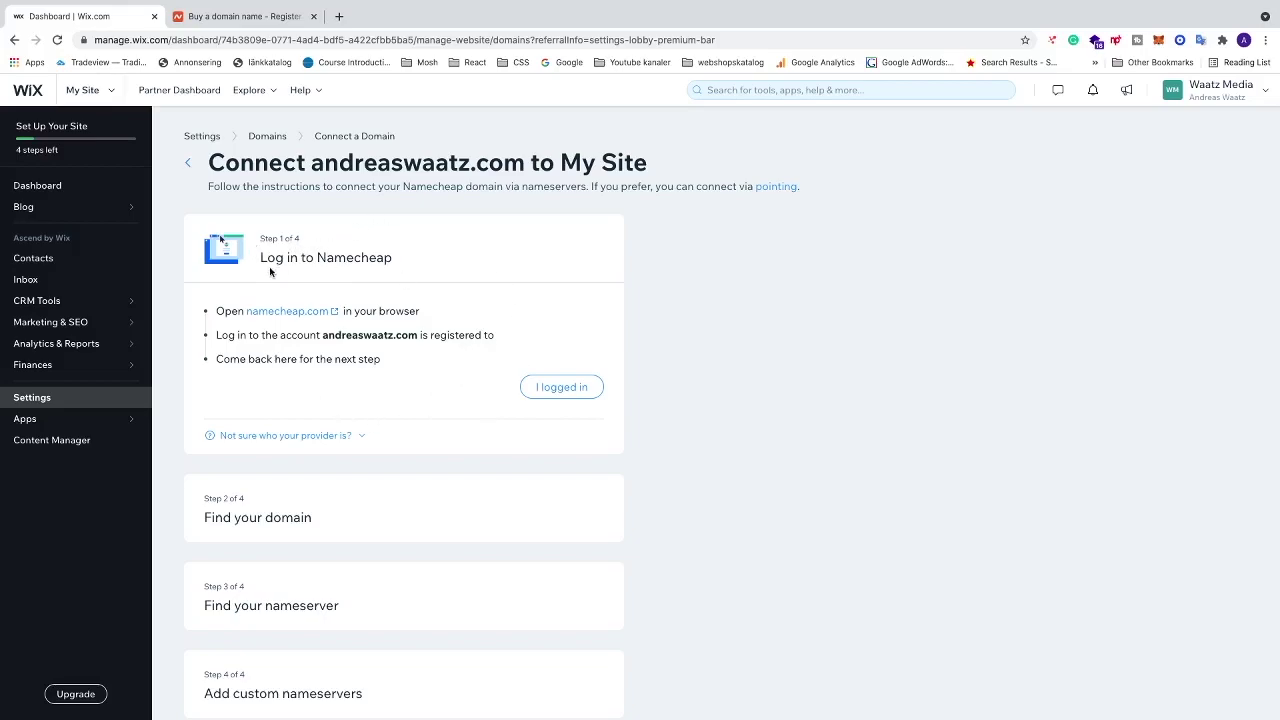
- Check the Namecheap login and mark the setup's login step as done in Wix
left_click(243, 16)
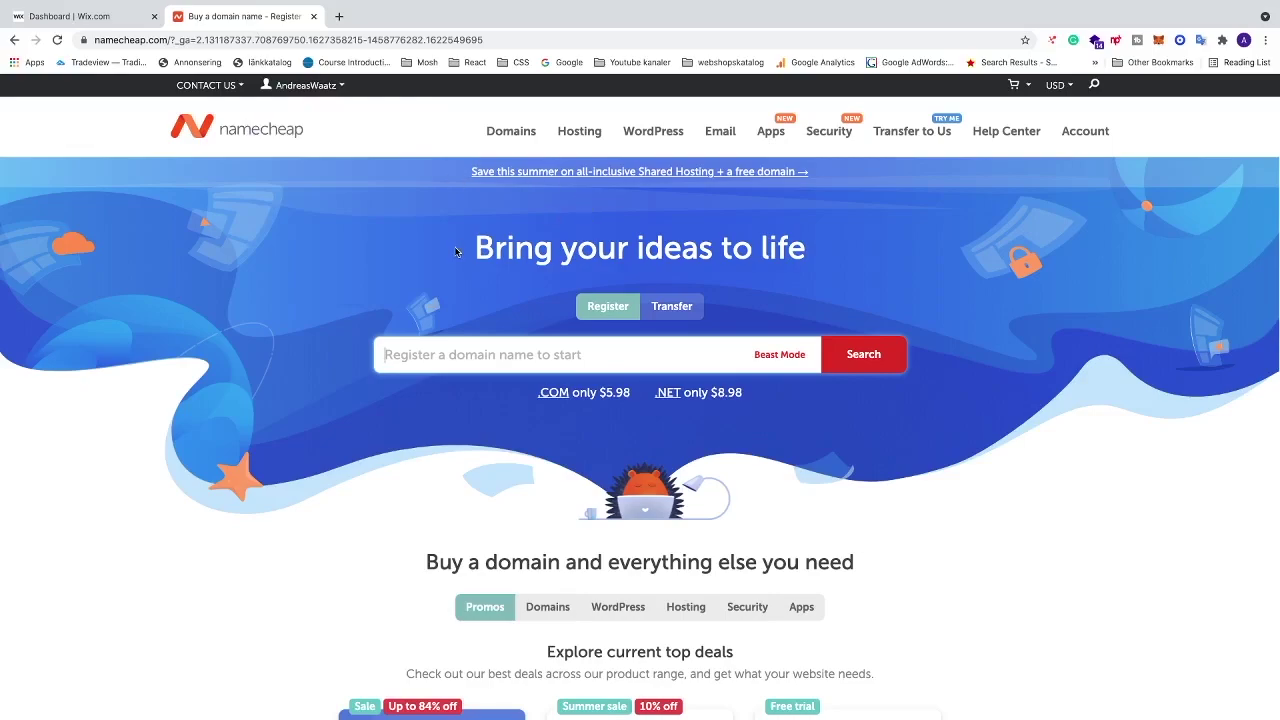
left_click(105, 16)
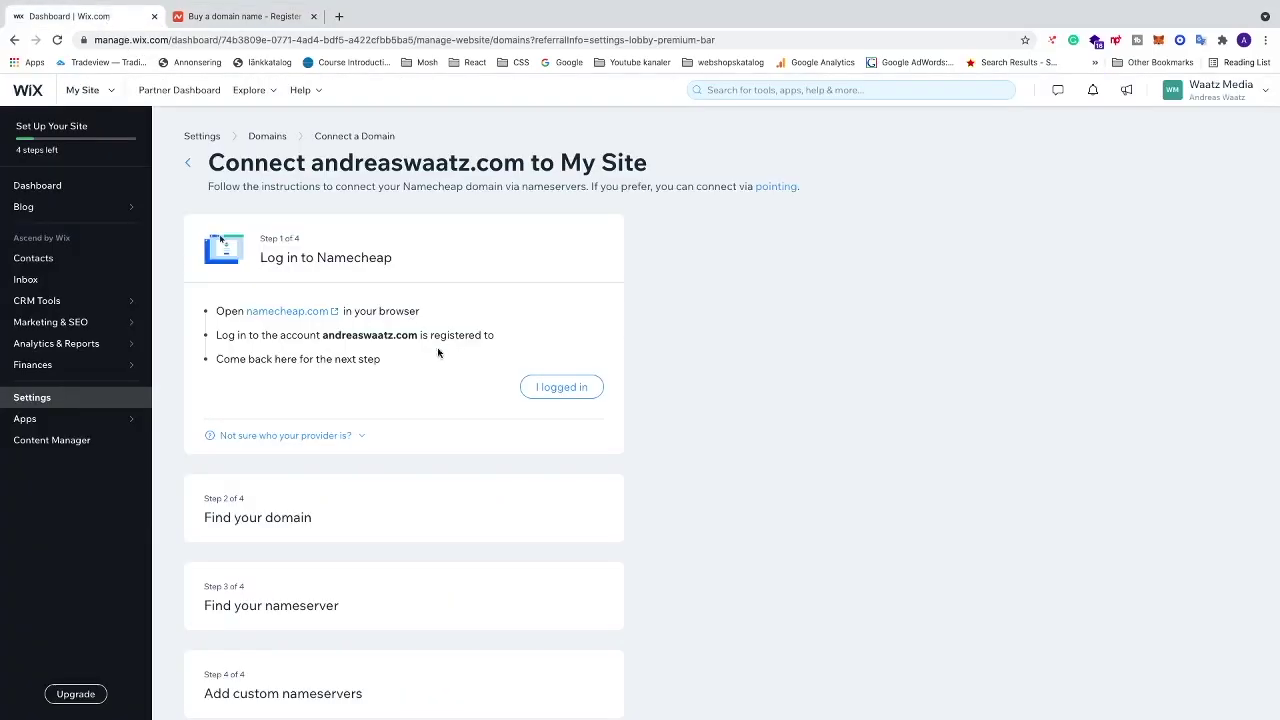
left_click(559, 390)
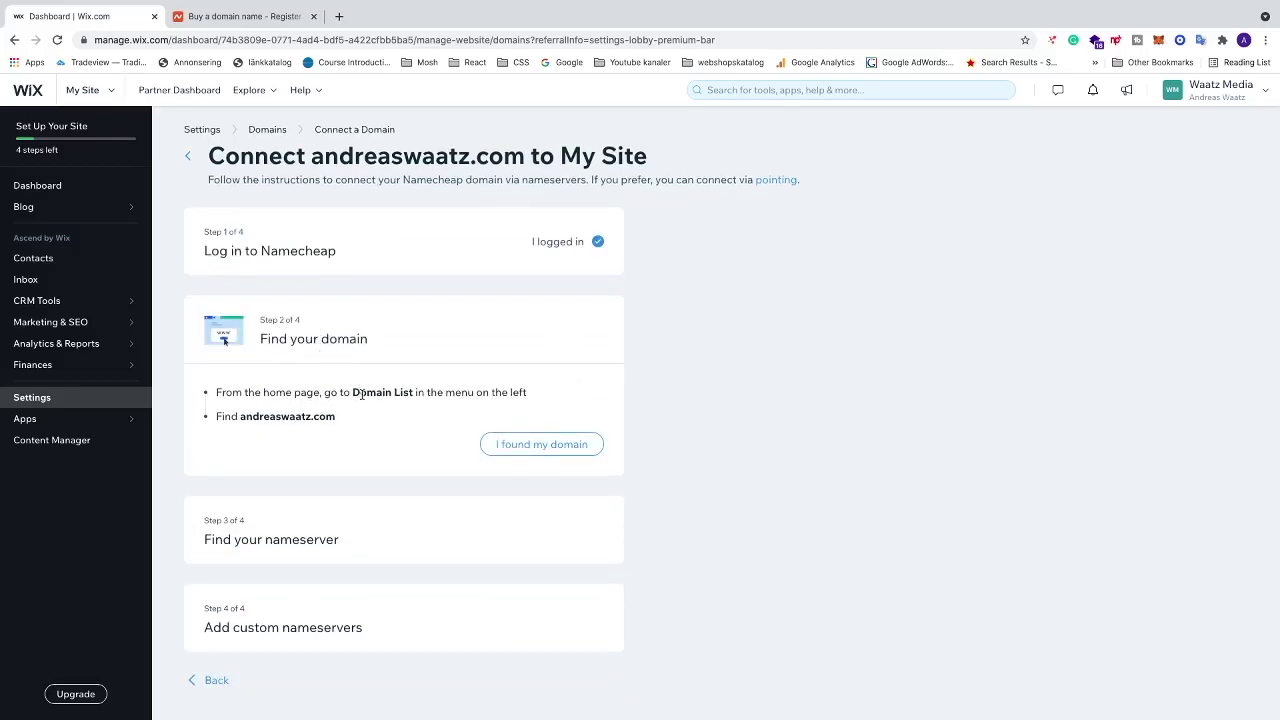
- Open the account's domain list in Namecheap and mark the domain as found in the Wix setup
left_click(239, 17)
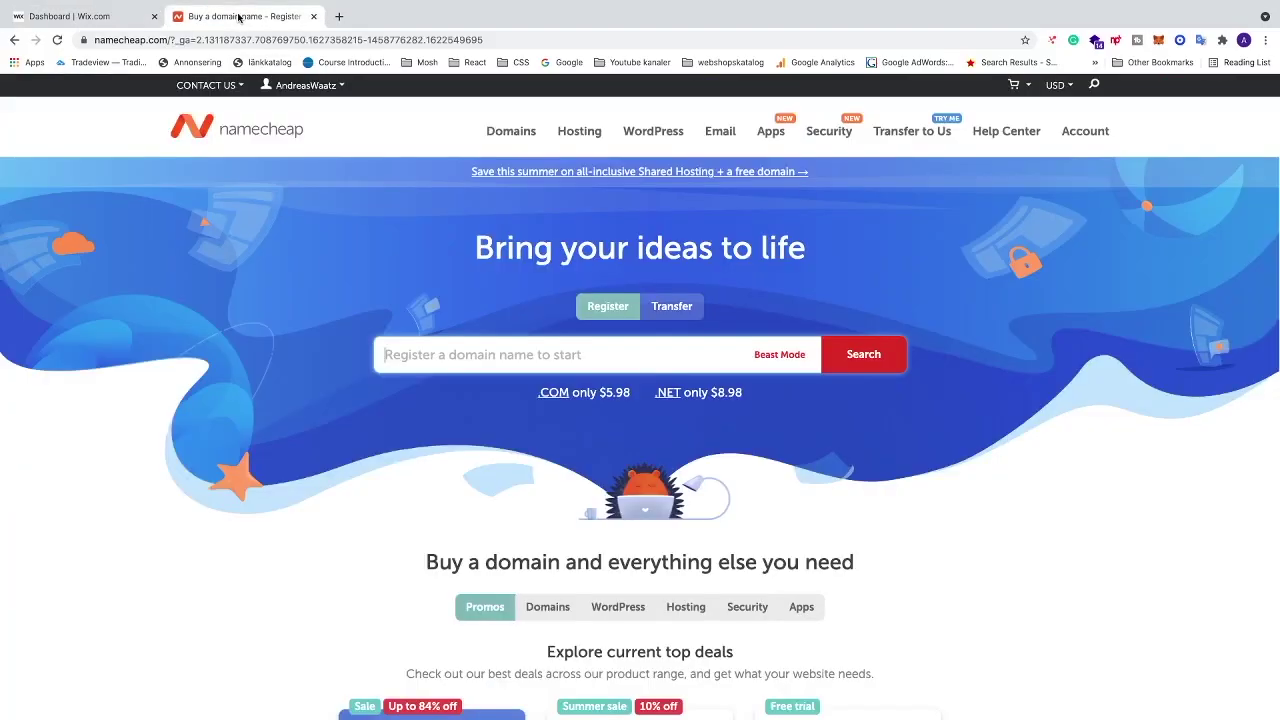
mouse_move(290, 89)
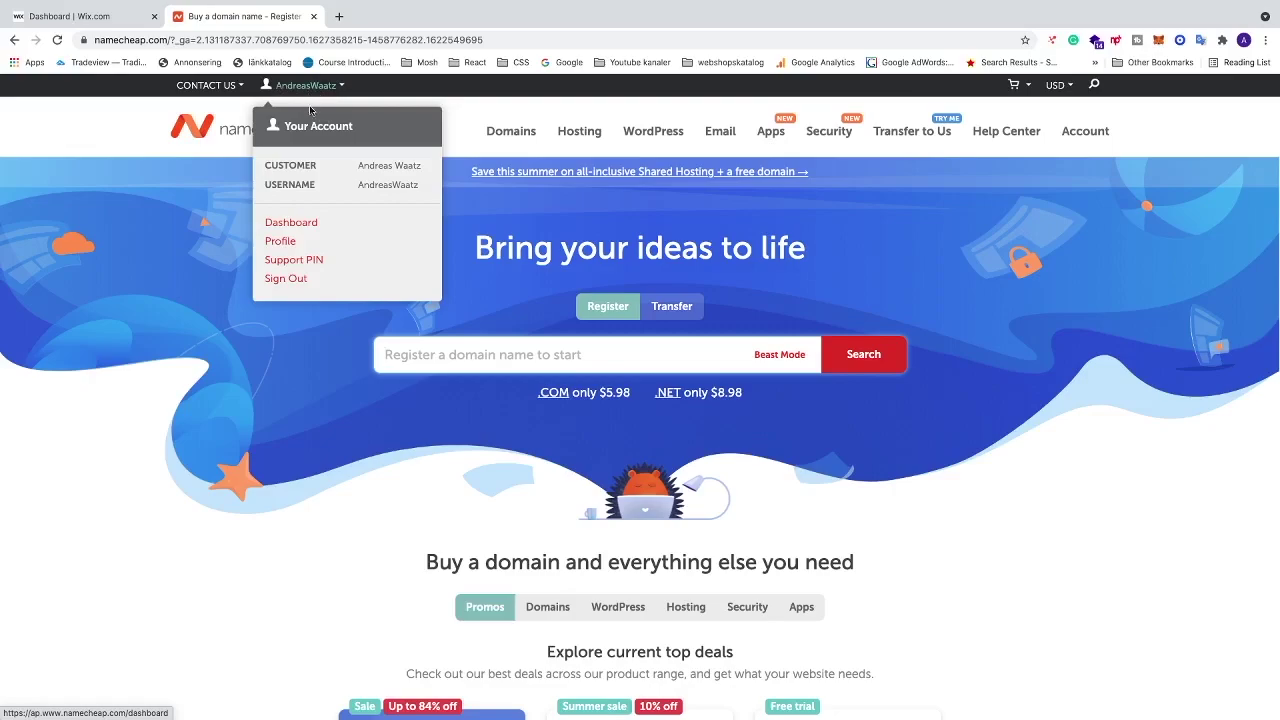
left_click(296, 224)
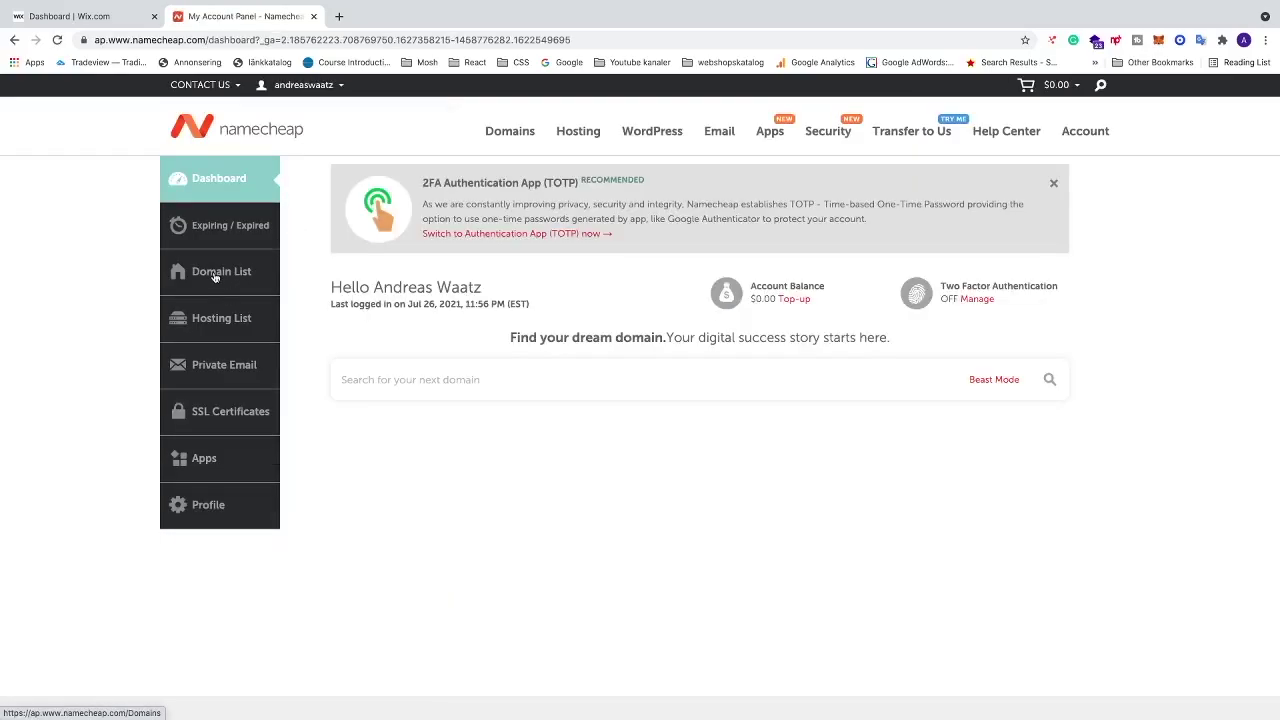
left_click(213, 277)
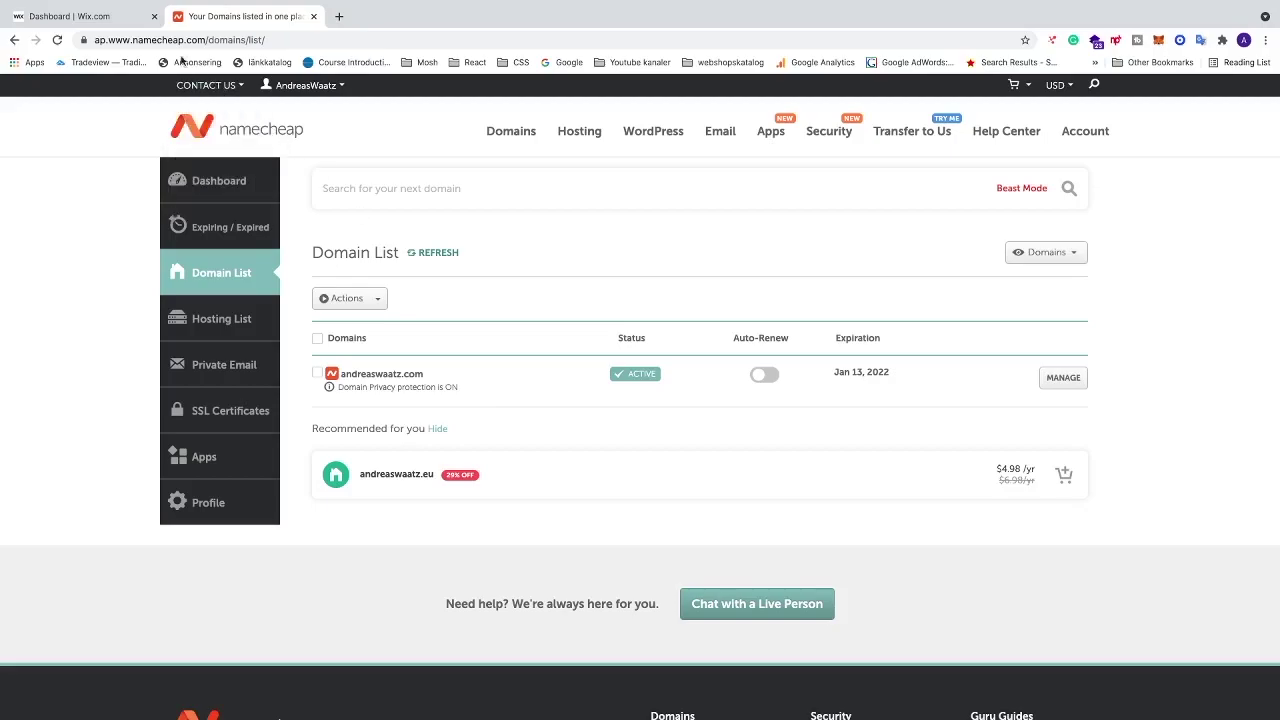
left_click(105, 16)
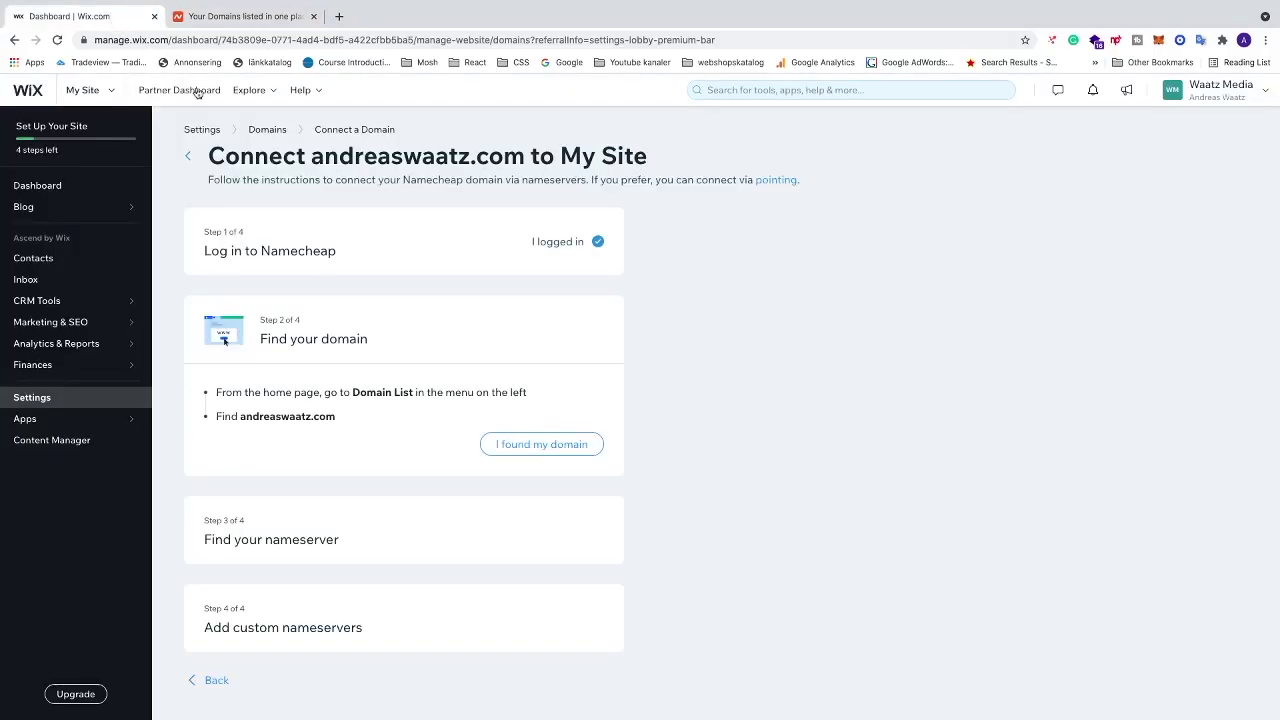
left_click(529, 446)
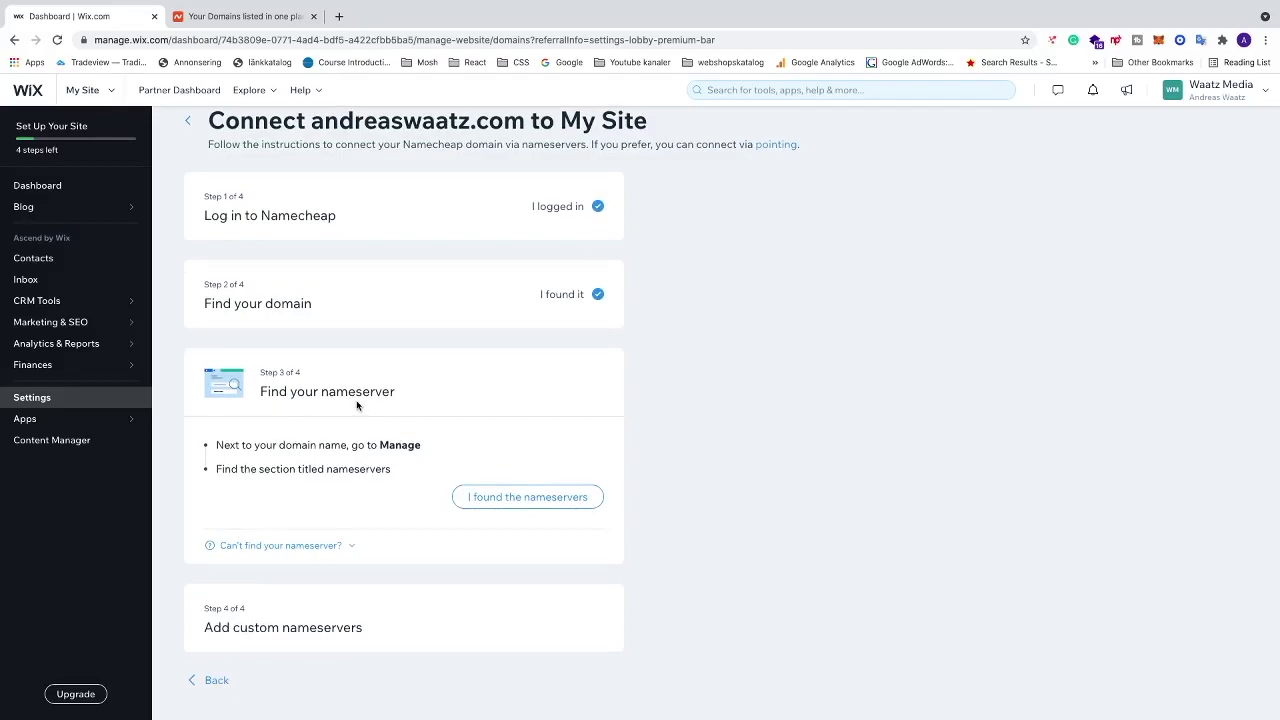
- Open the domain's management page in Namecheap to locate its nameservers, and mark them as found in the Wix setup
left_click(253, 12)
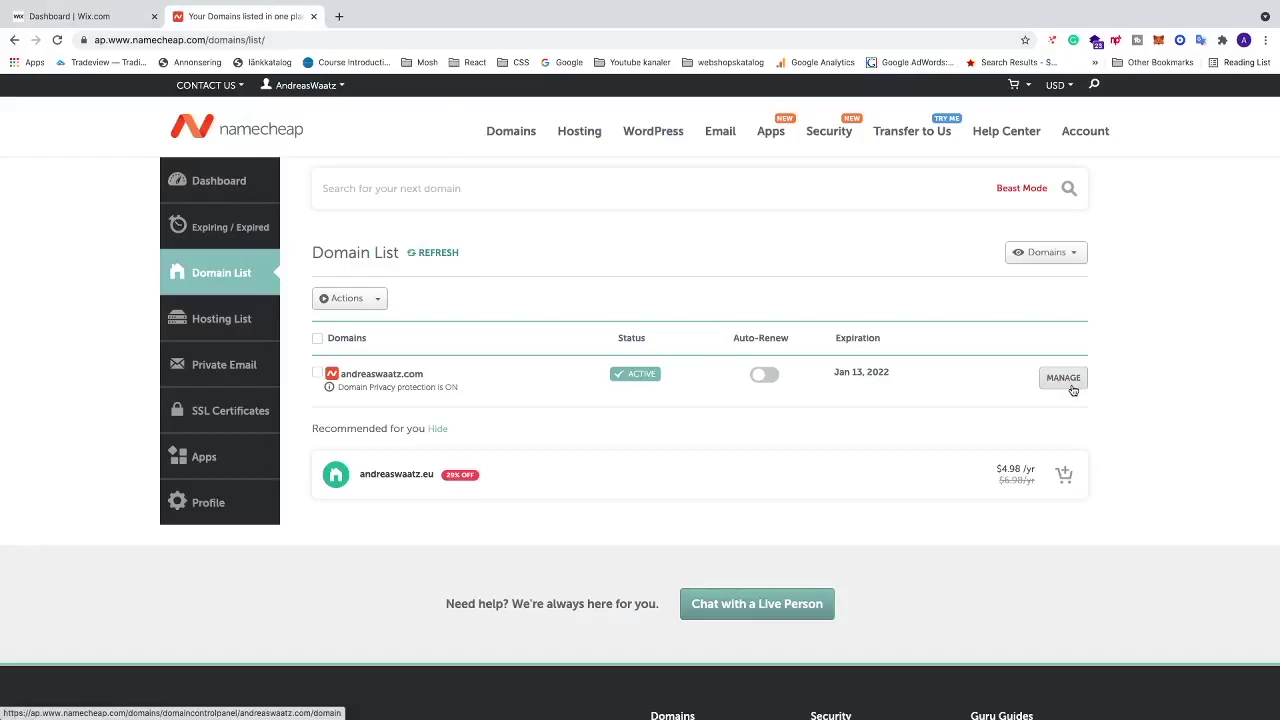
scroll(1075, 390, "up", 5)
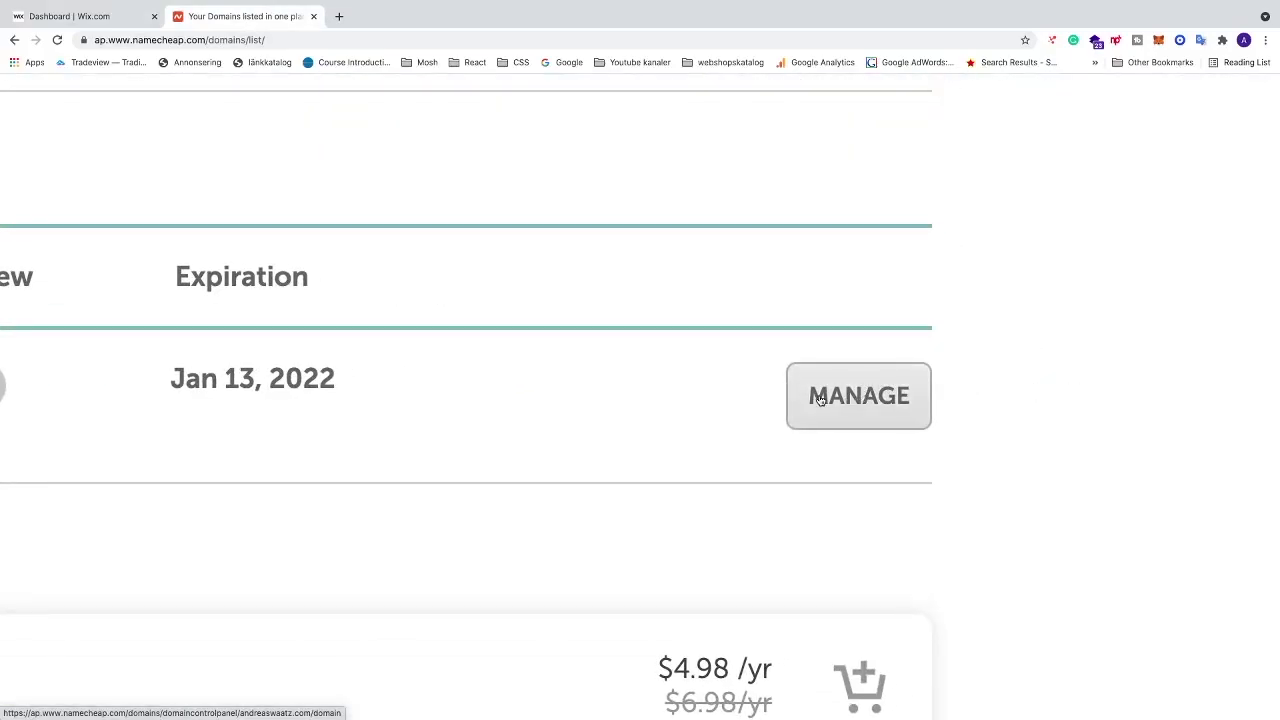
left_click(845, 398)
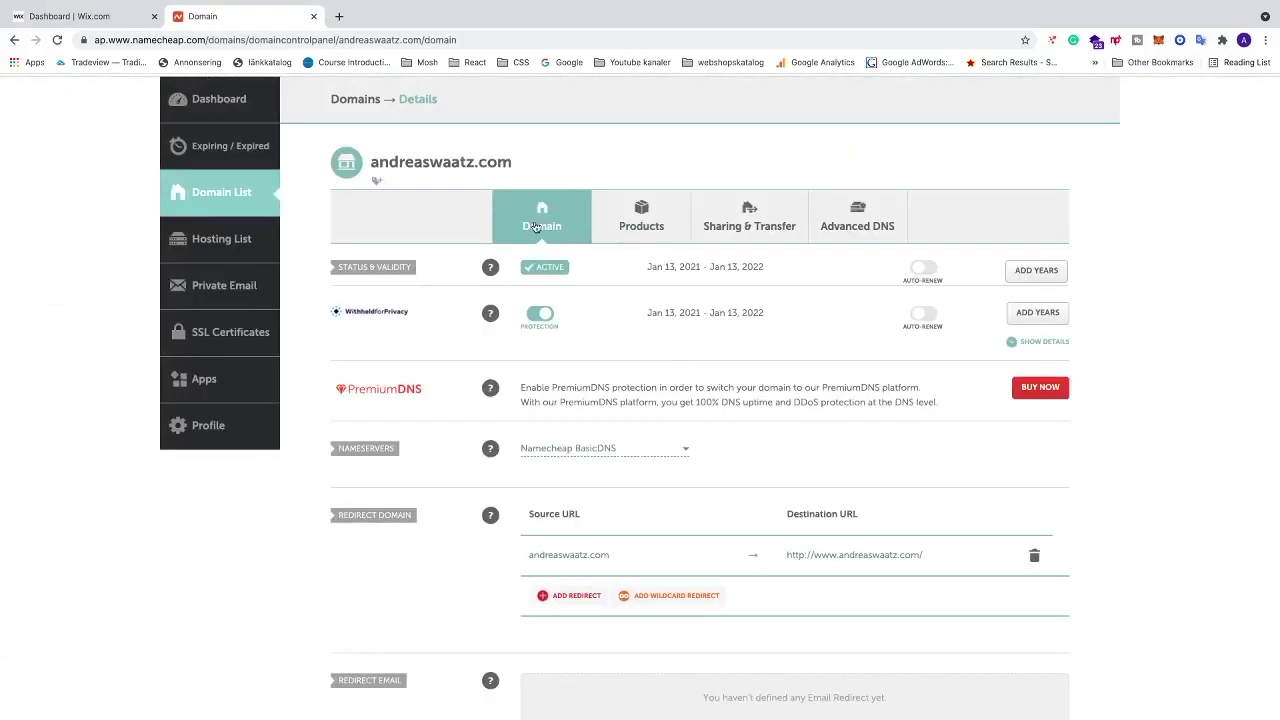
scroll(368, 460, "up", 5)
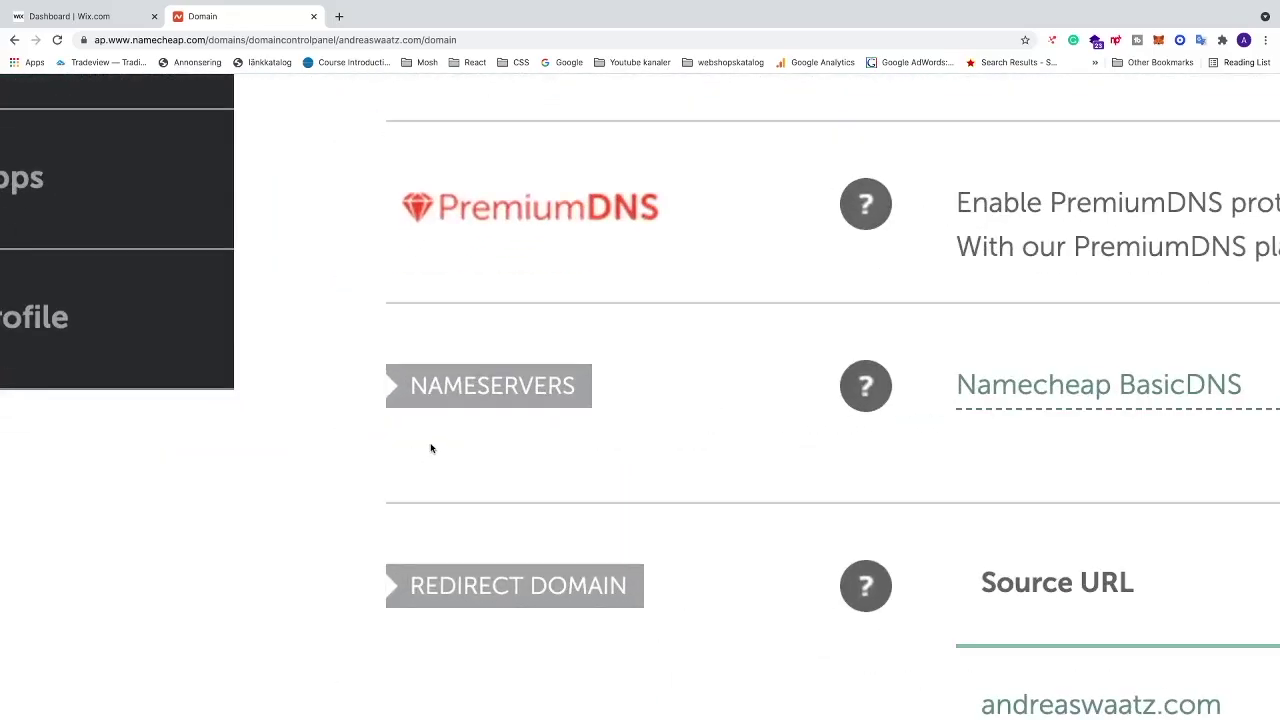
scroll(429, 443, "right", 3)
scroll(335, 329, "down", 5)
left_click(70, 16)
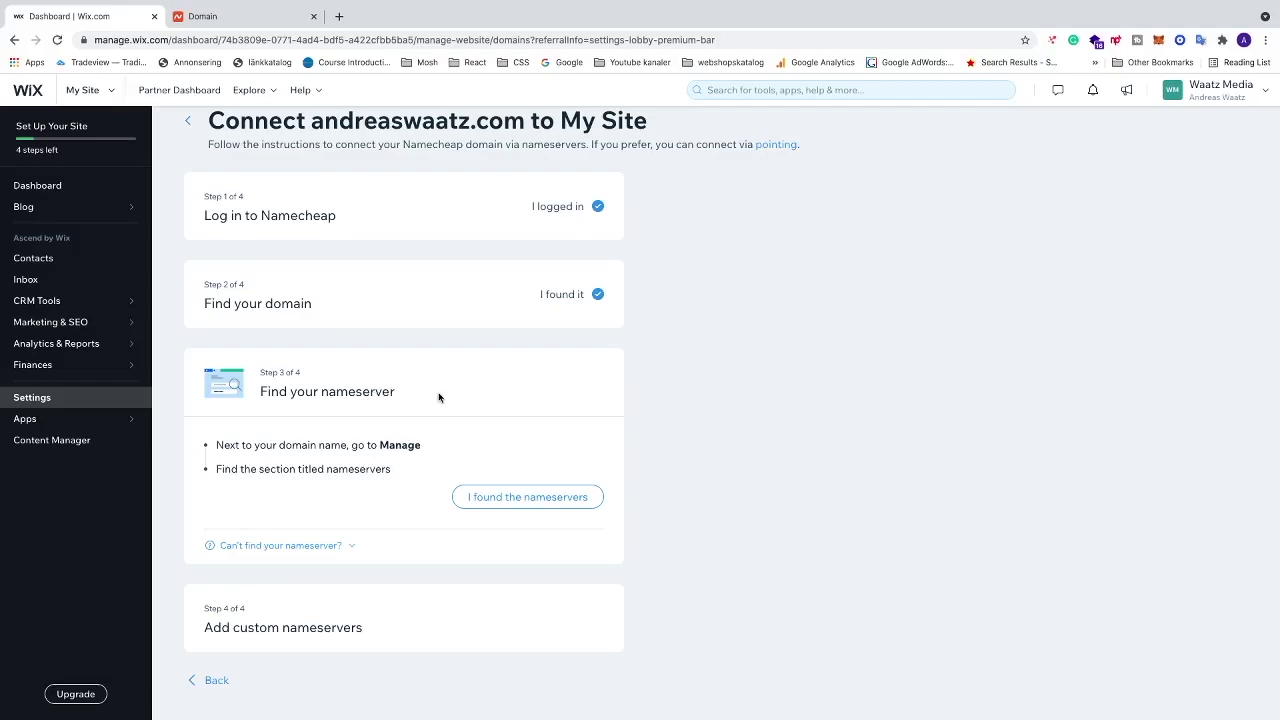
left_click(507, 503)
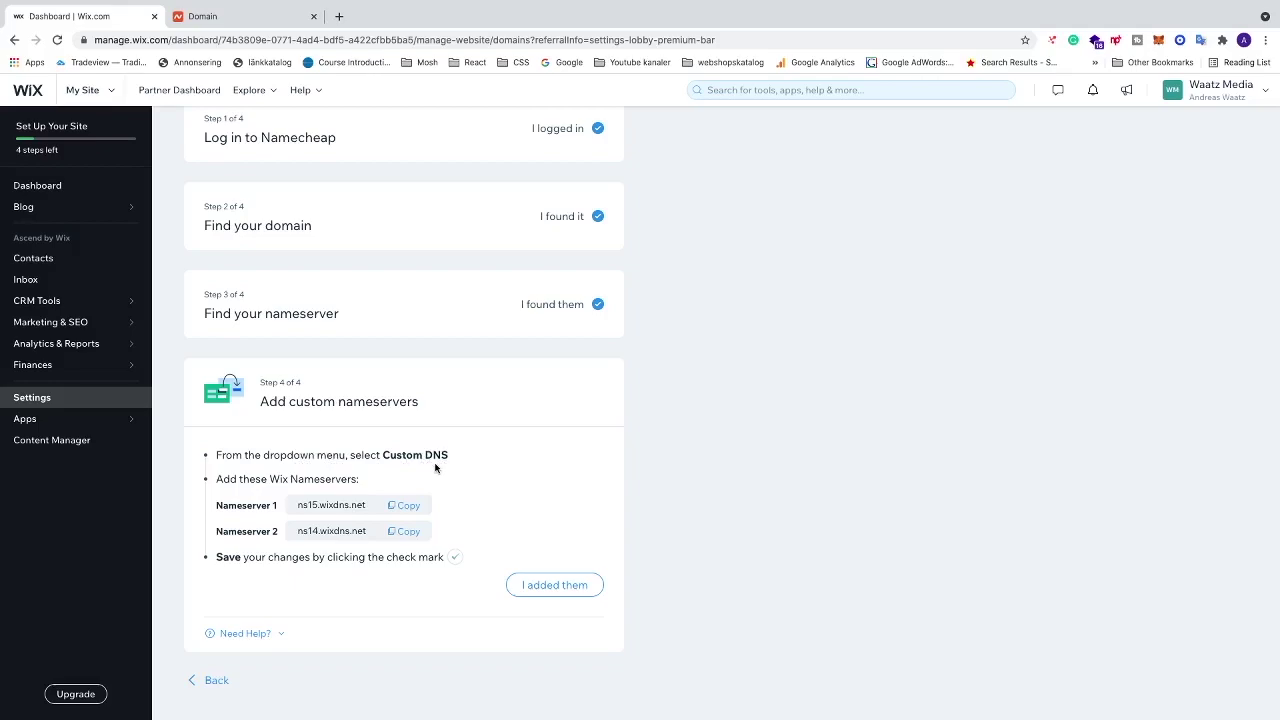
- Switch to Namecheap and set the domain's nameservers to Custom DNS
left_click(237, 17)
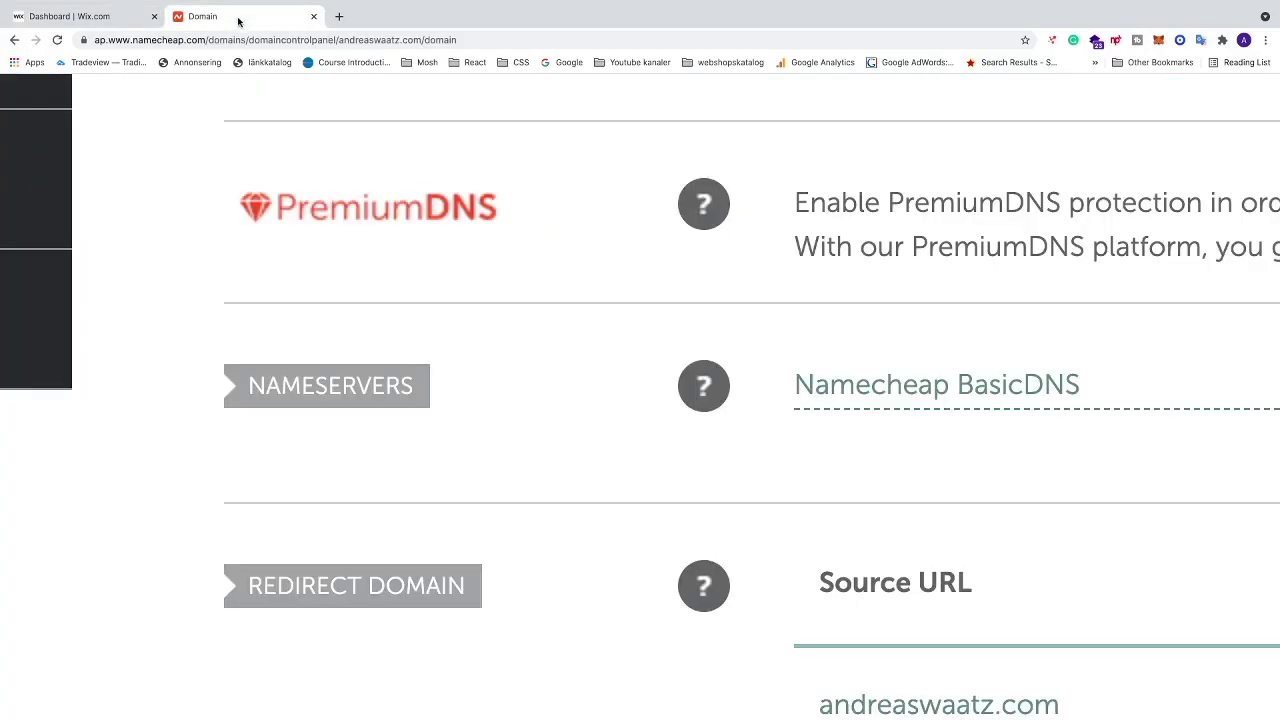
scroll(866, 407, "right", 5)
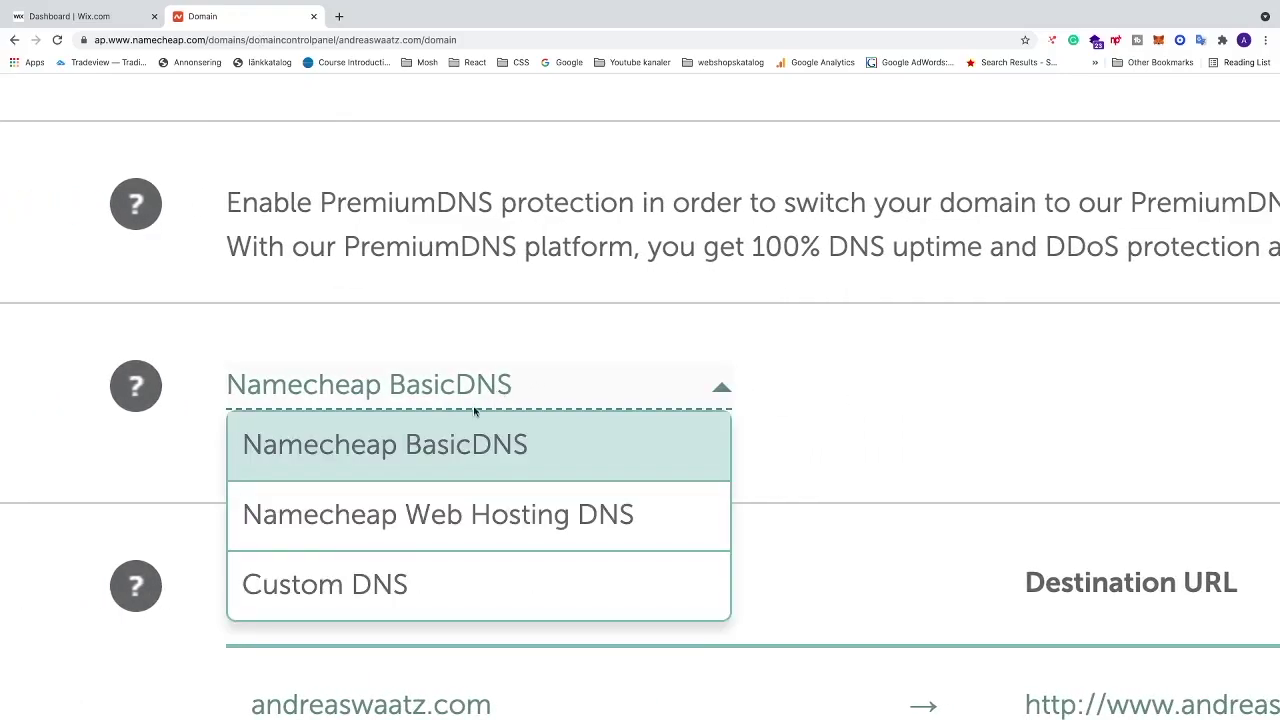
left_click(376, 587)
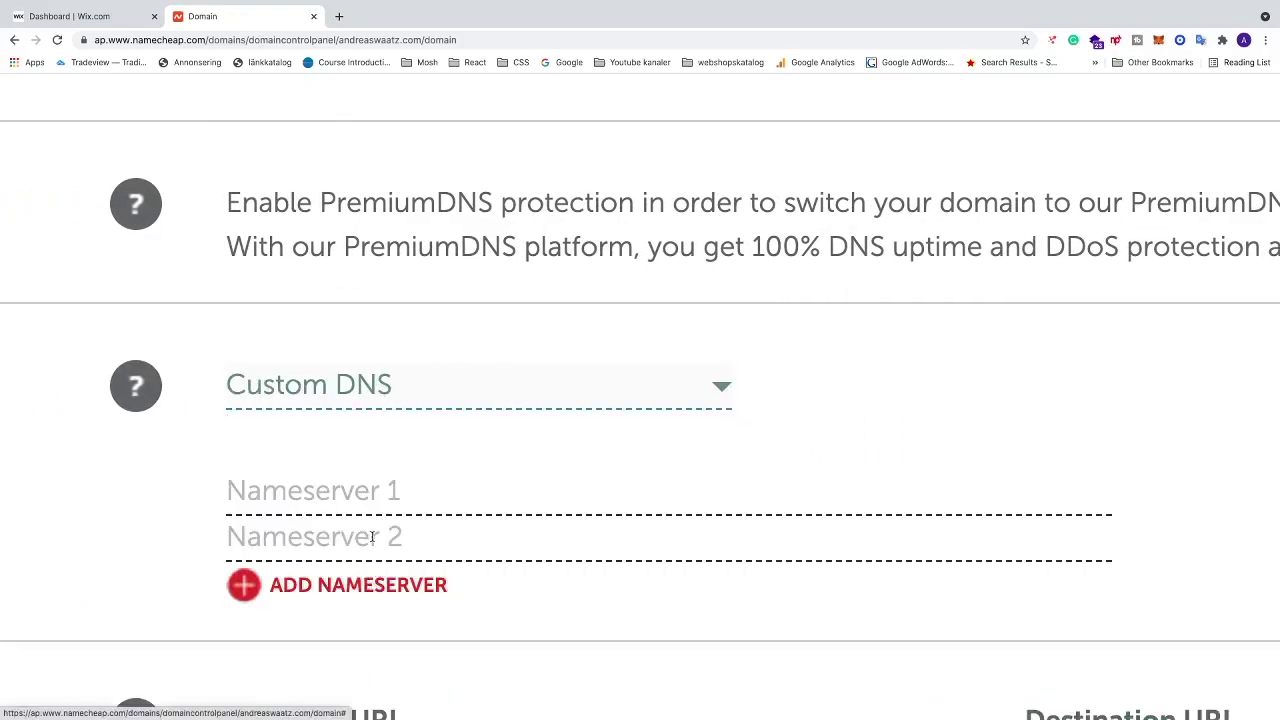
scroll(373, 560, "down", 2)
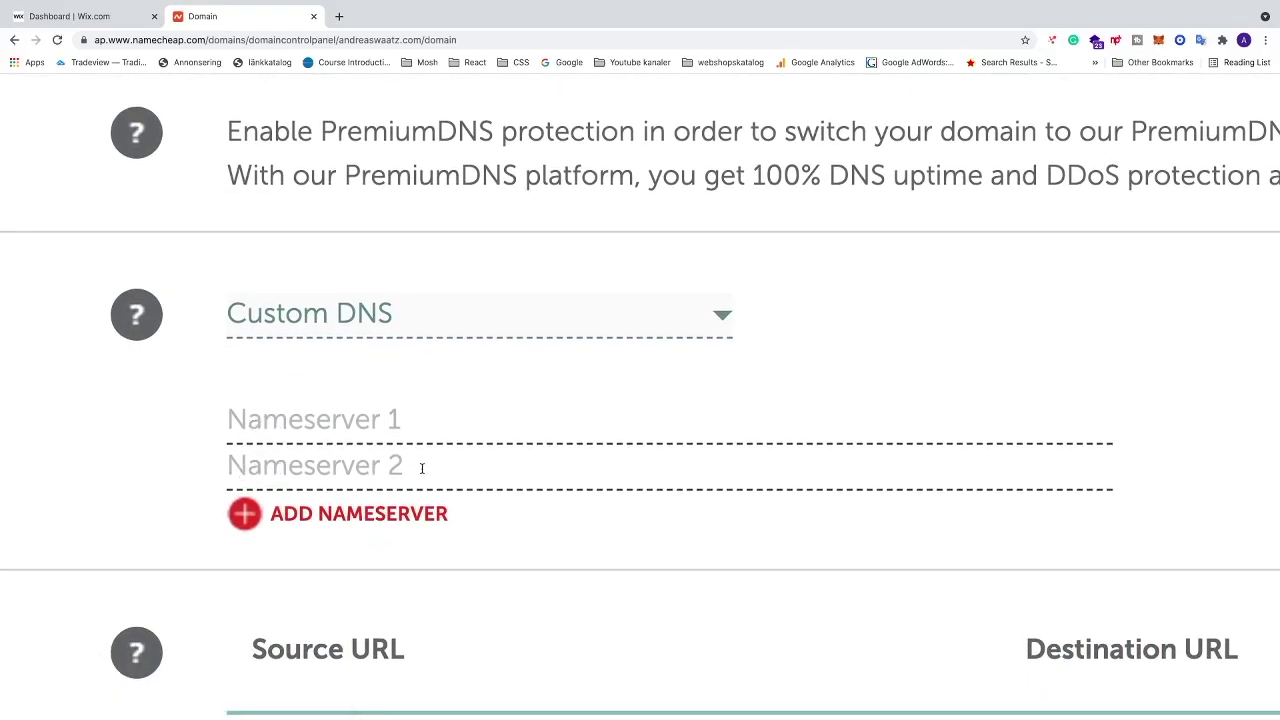
- Copy the first Wix nameserver, ns15.wixdns.net, into Nameserver 1 of the Namecheap domain
left_click(95, 16)
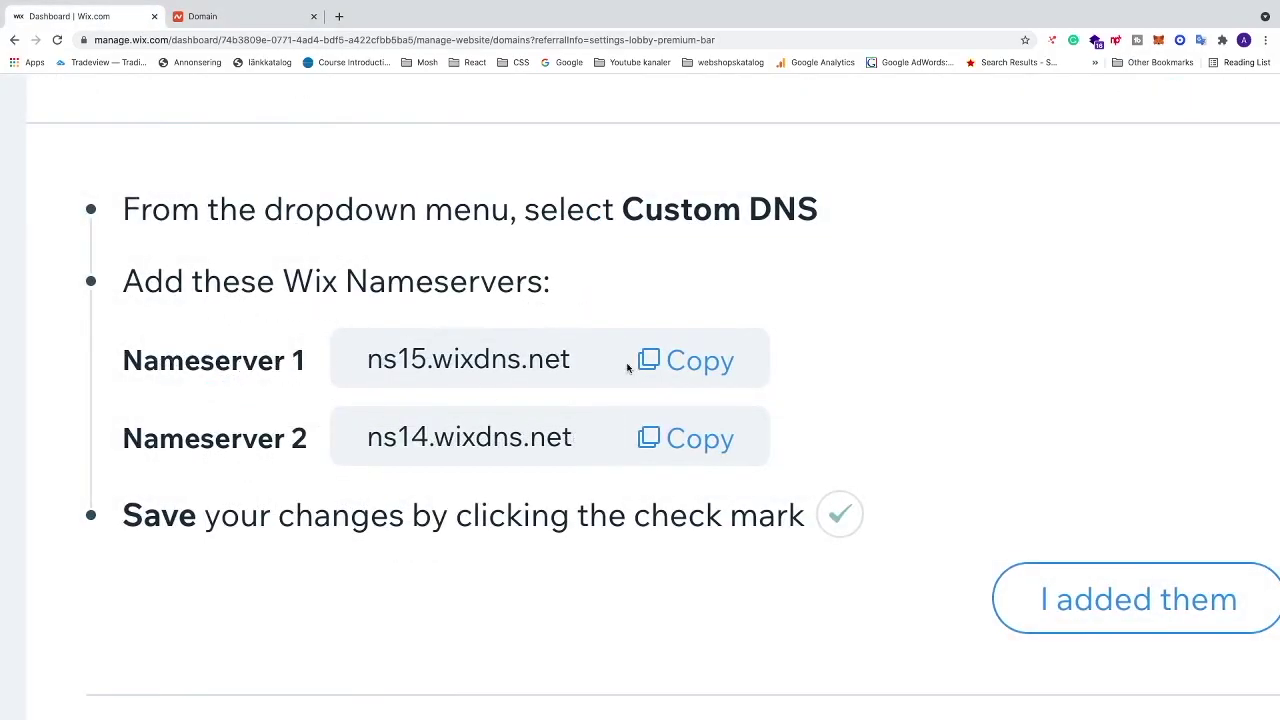
left_click(707, 361)
left_click(243, 17)
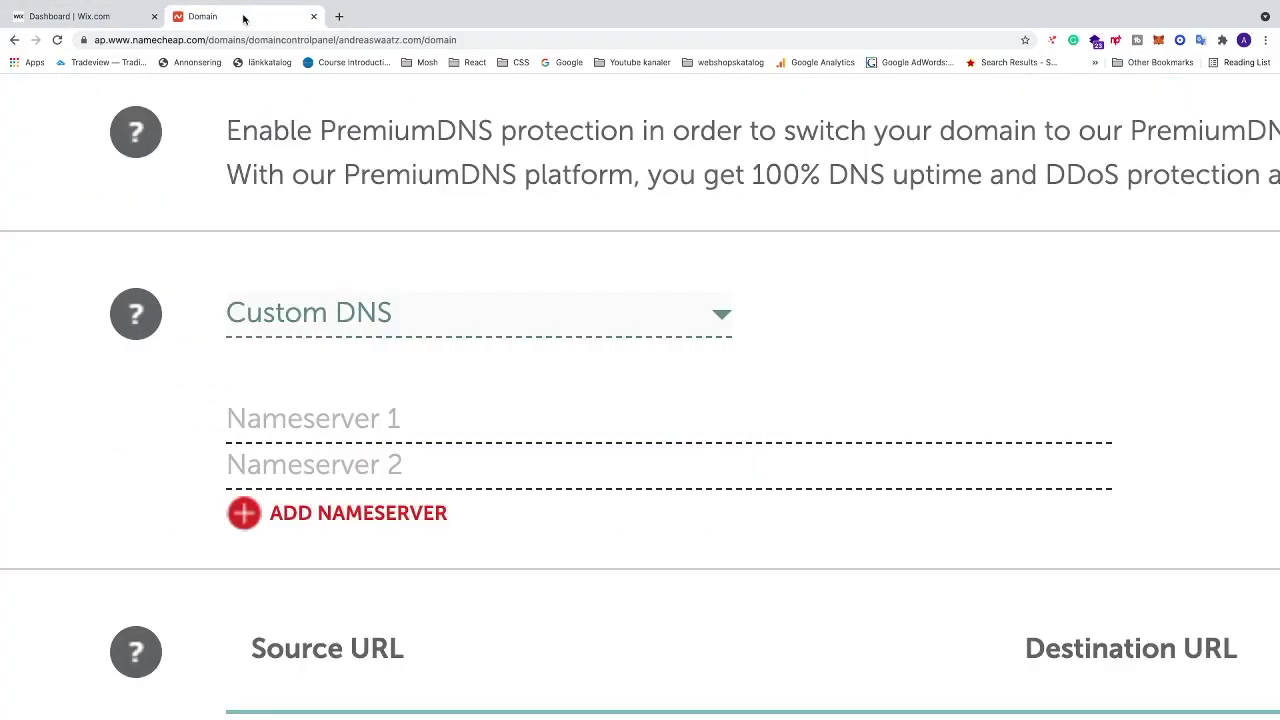
right_click(324, 420)
left_click(350, 506)
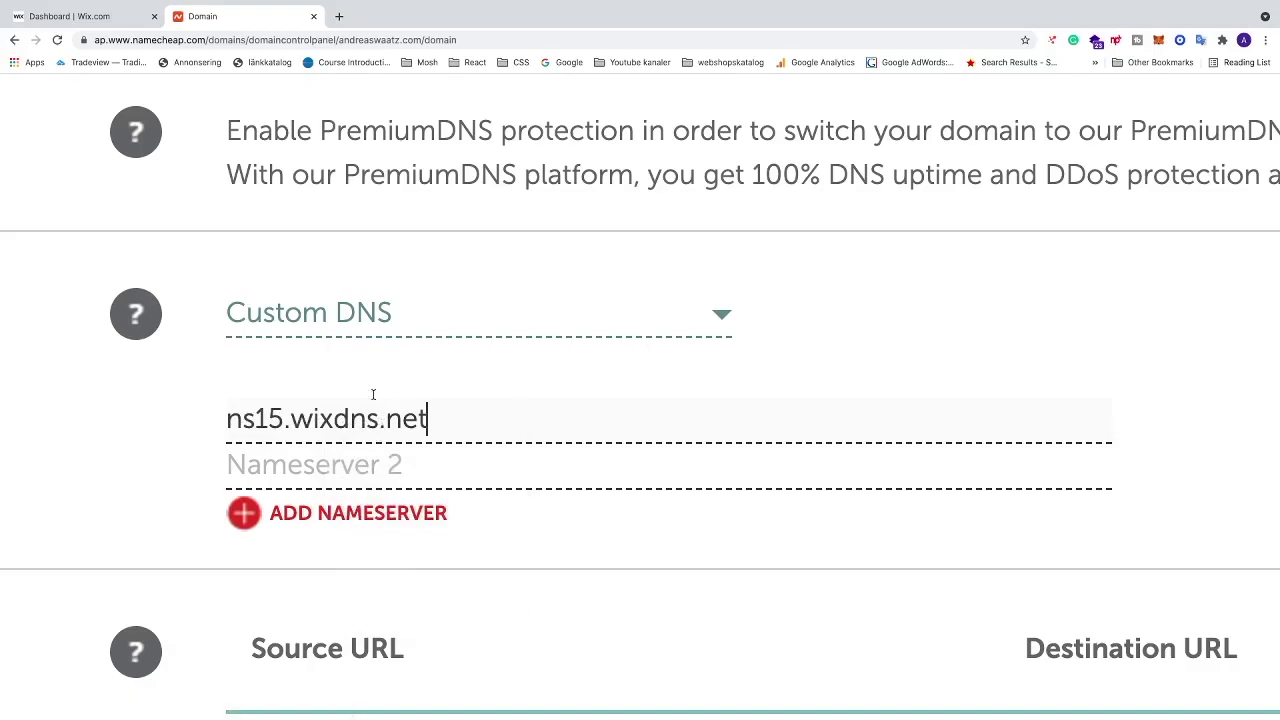
- Copy the second Wix nameserver, ns14.wixdns.net, into Nameserver 2 of the Namecheap domain and save the nameserver changes
left_click(88, 20)
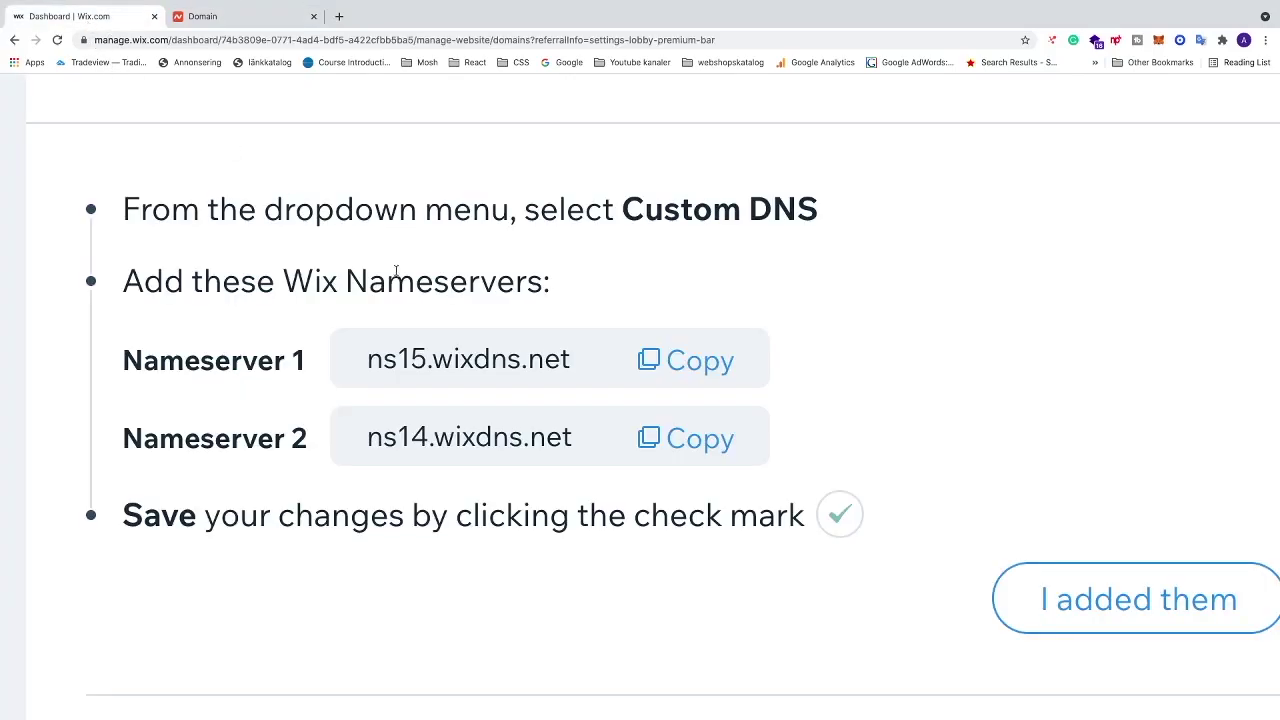
left_click(697, 449)
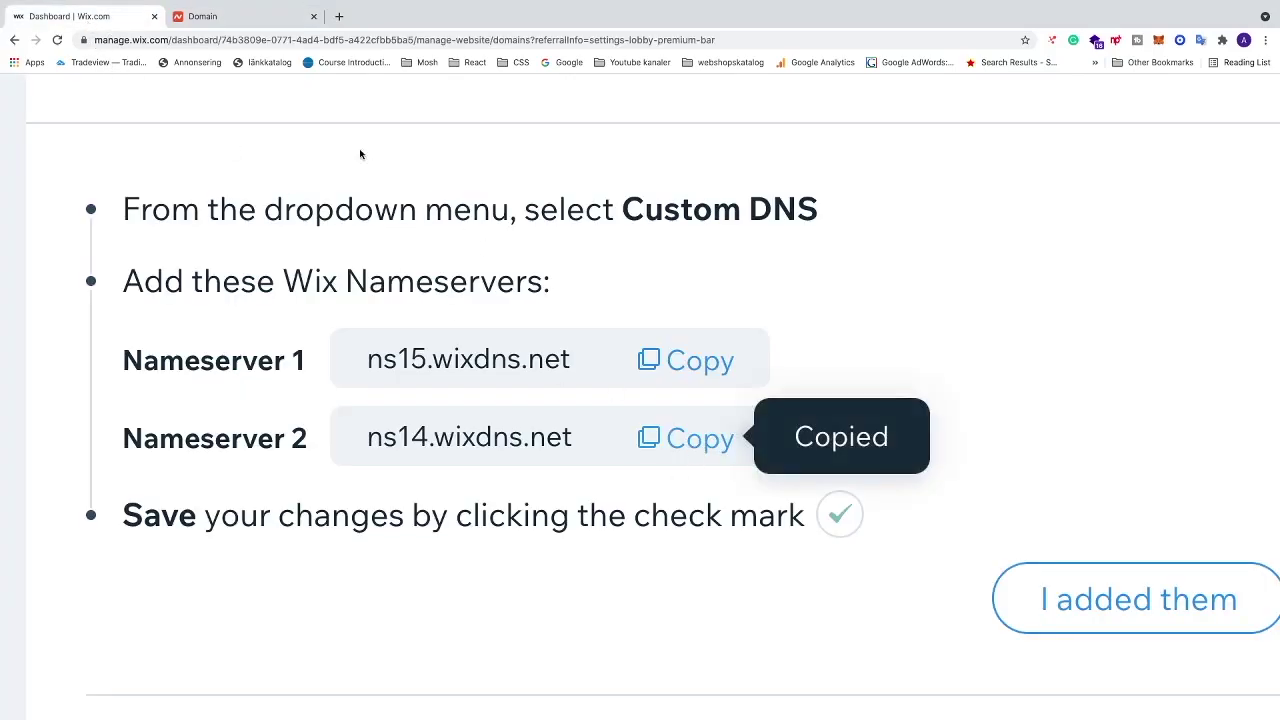
left_click(266, 18)
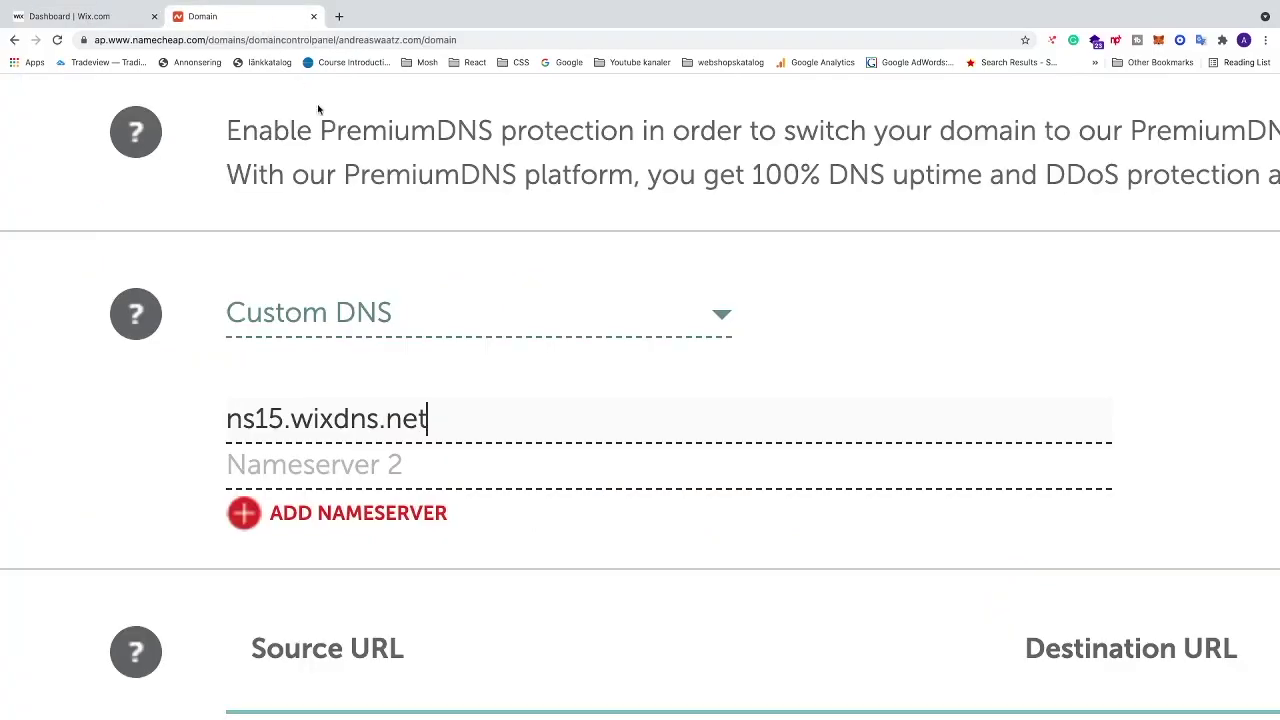
right_click(313, 460)
left_click(361, 551)
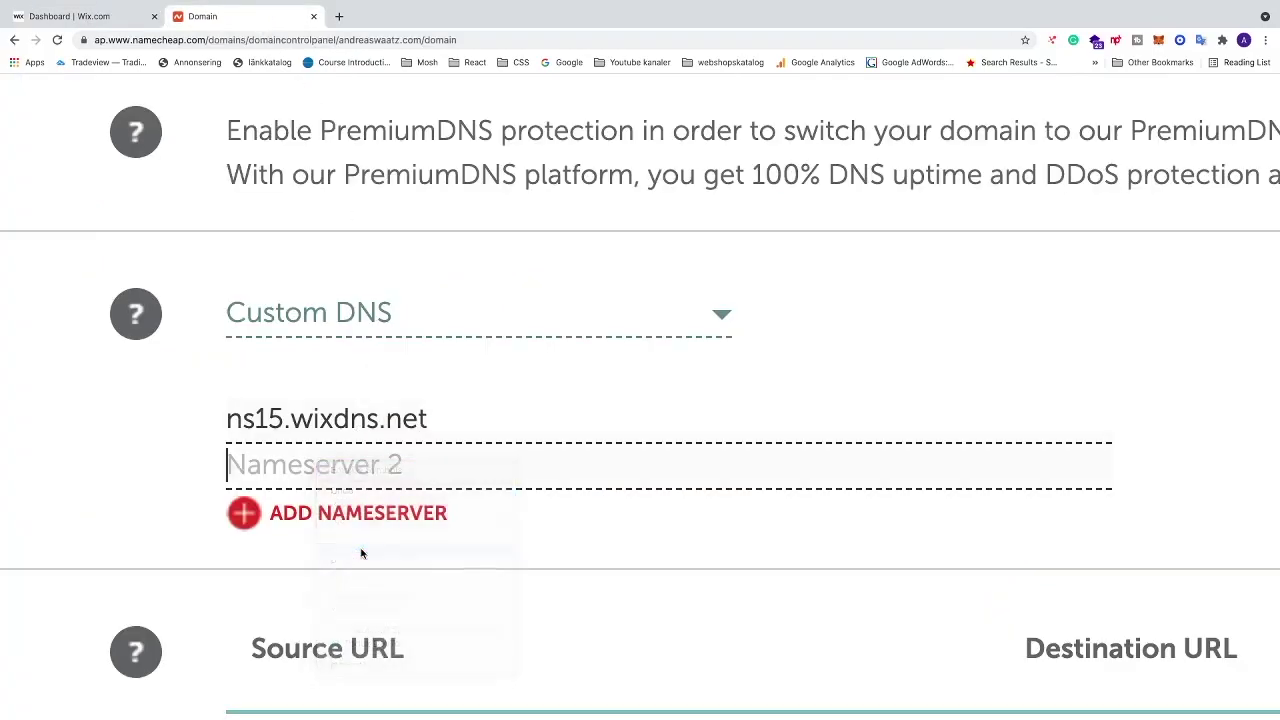
scroll(671, 295, "down", 1)
scroll(671, 295, "right", 5)
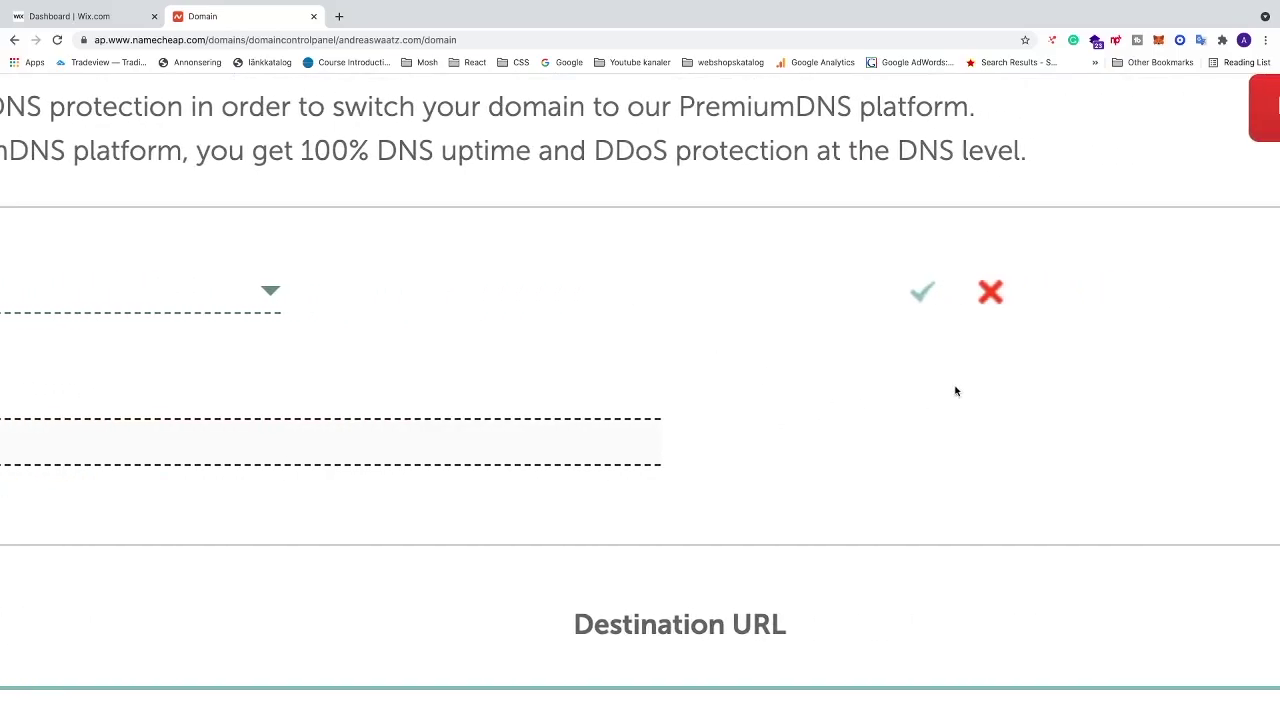
left_click(920, 294)
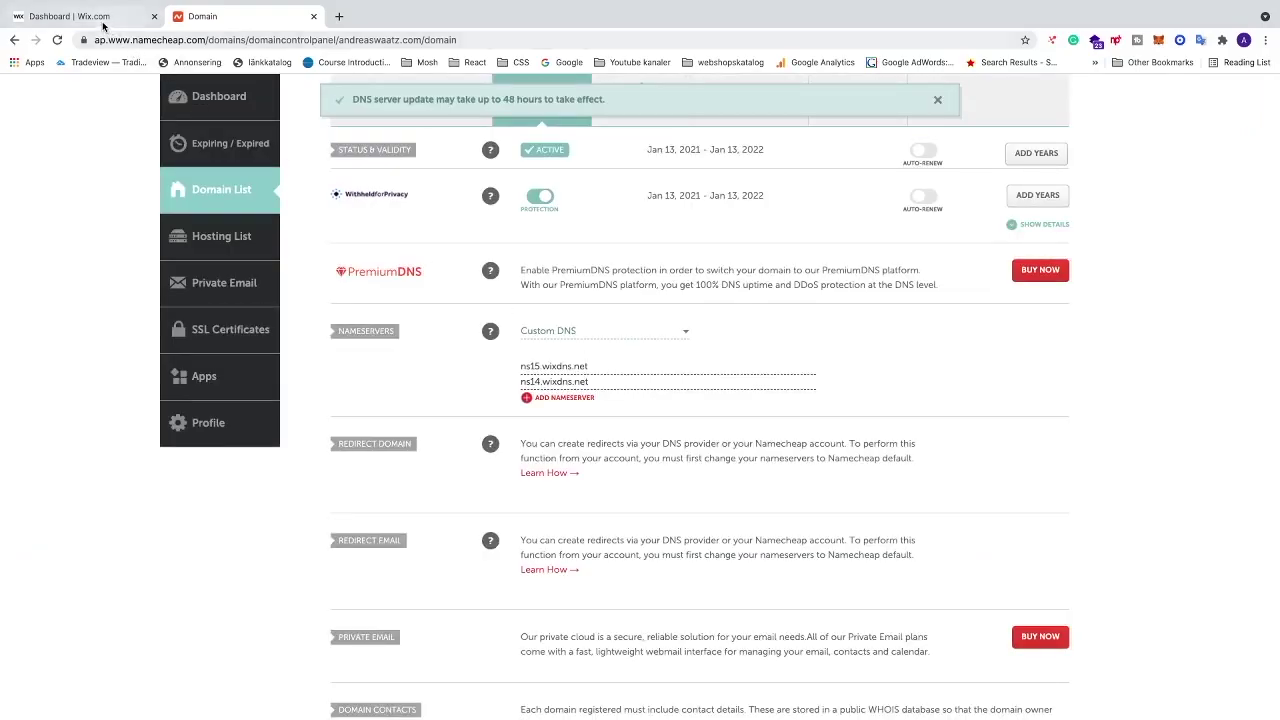
- Switch to the Wix setup and confirm that the nameservers have been added
left_click(103, 25)
scroll(571, 583, "up", 2)
scroll(729, 454, "left", 2)
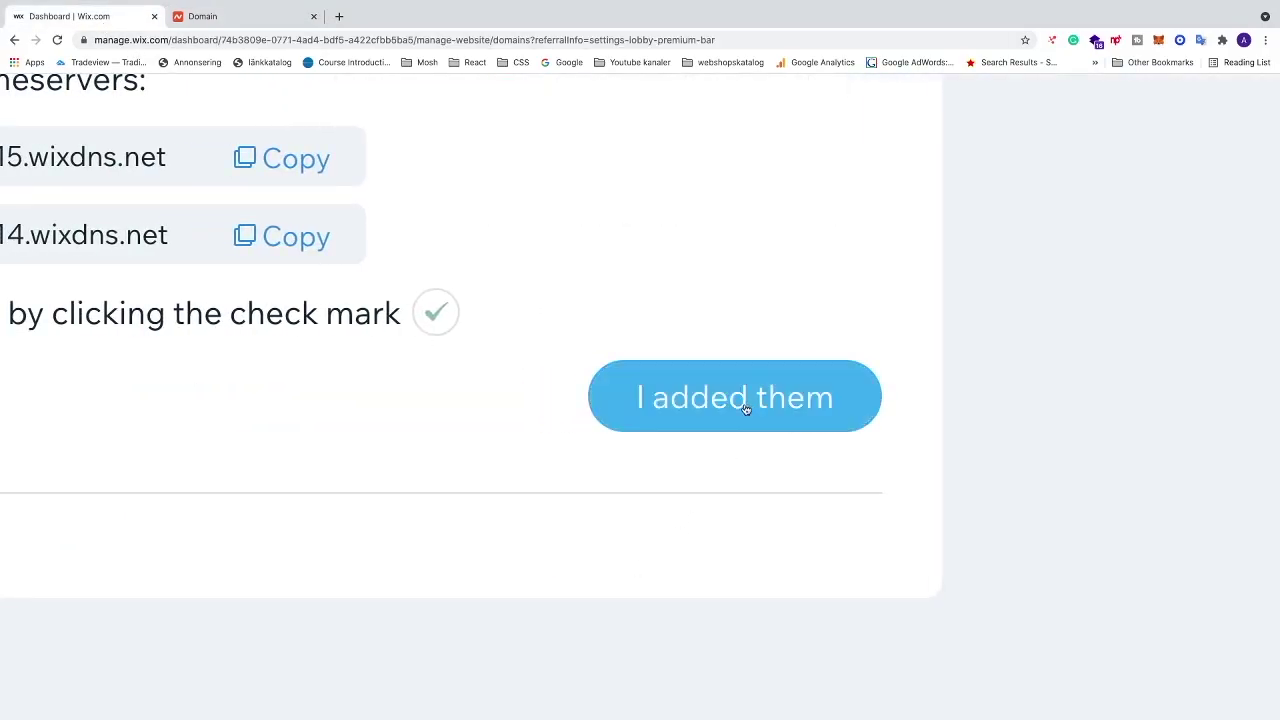
left_click(732, 412)
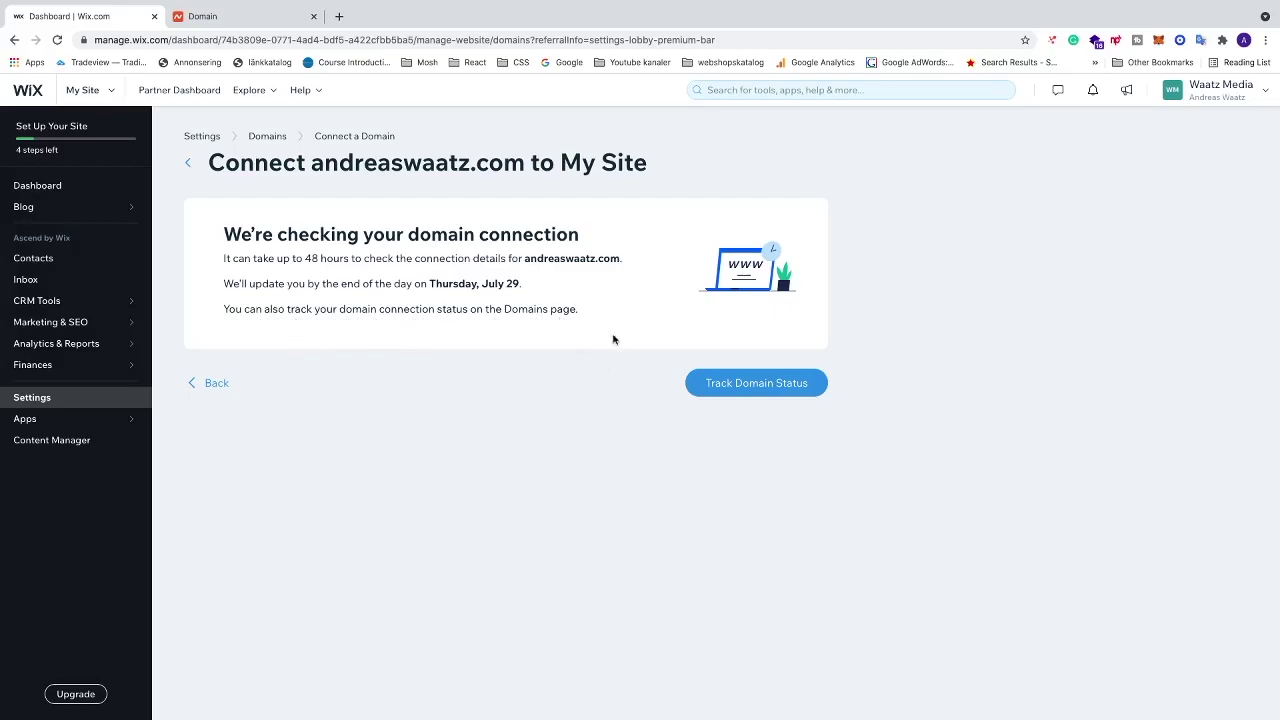
- Track the domain's connection status on the Domains page, and reopen that page through the site settings' Connect Domain option
left_click(740, 388)
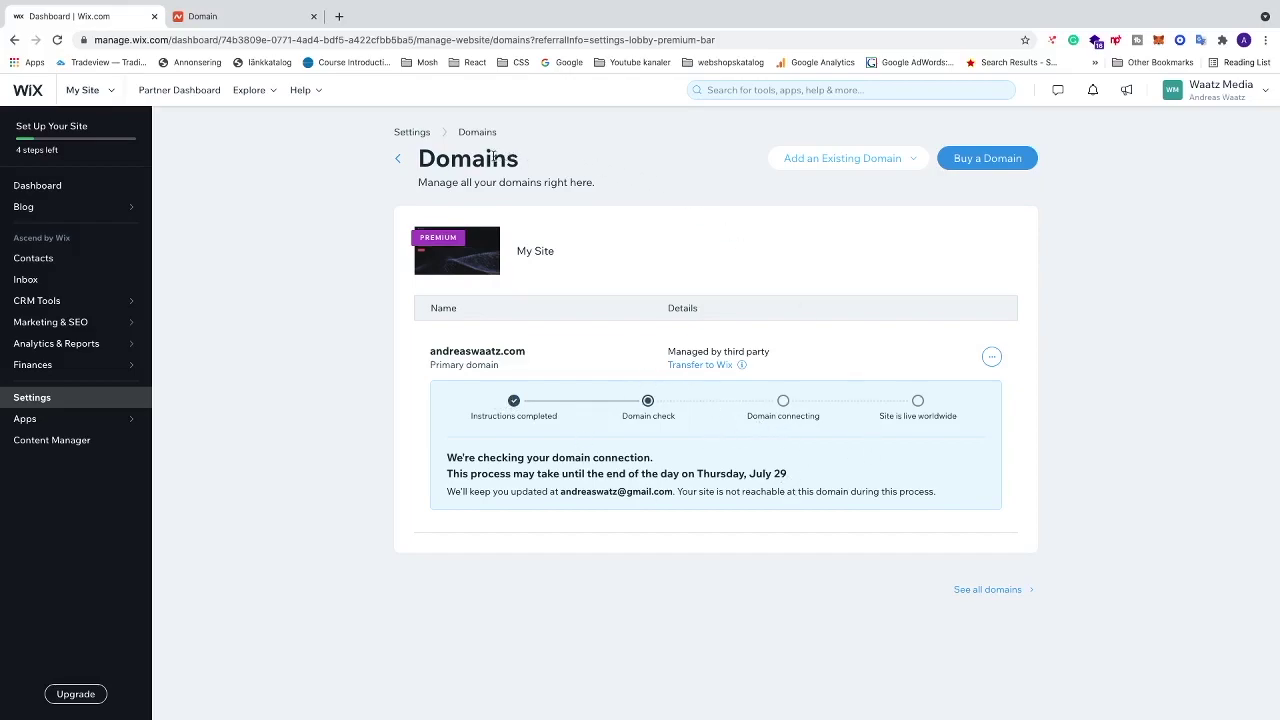
left_click(39, 404)
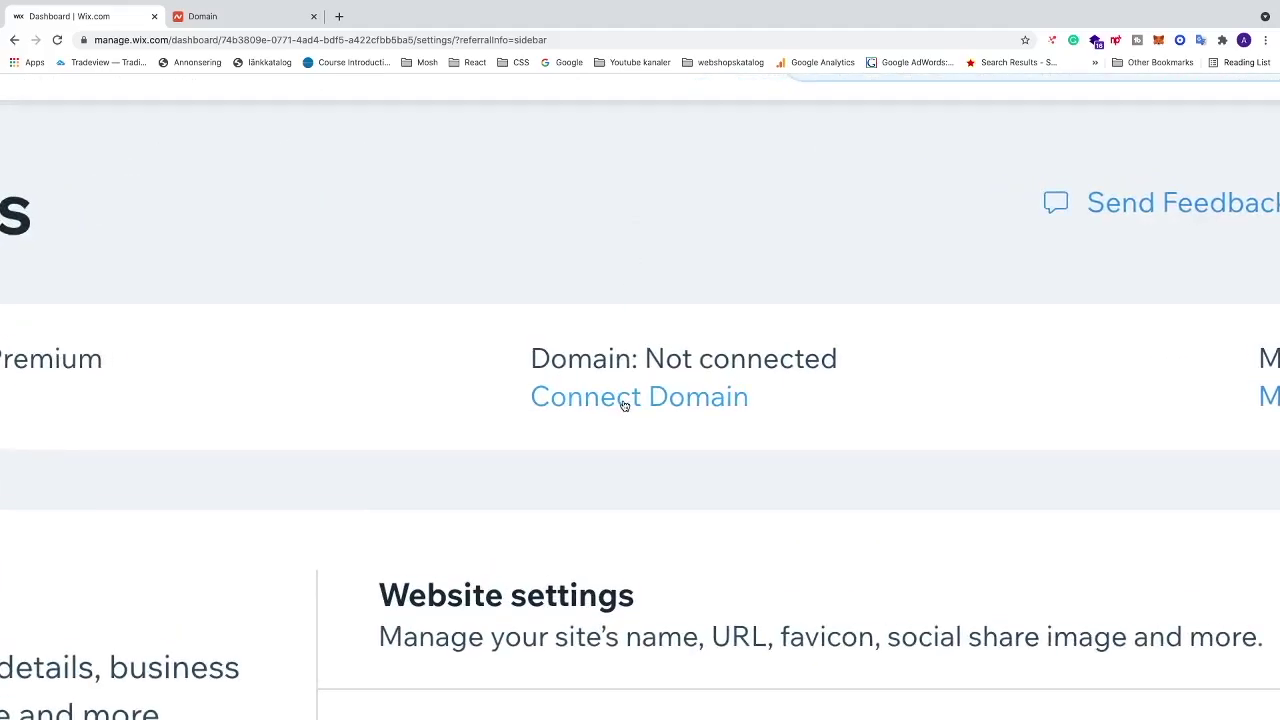
left_click(624, 403)
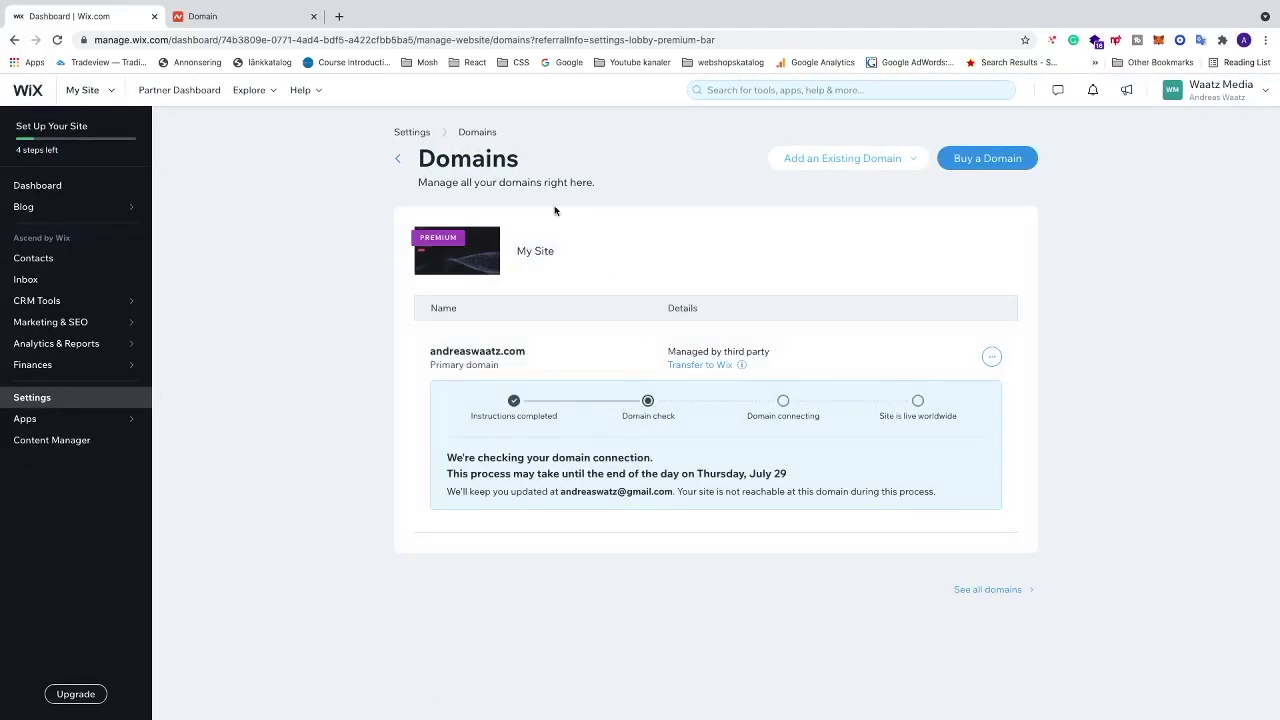